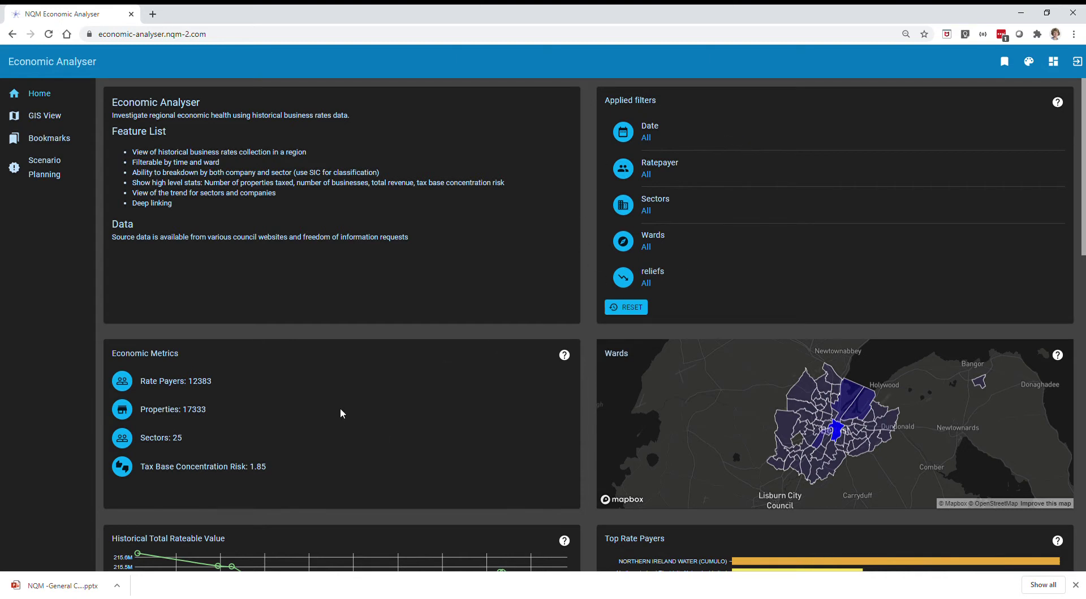
Step: Filter the dashboard to the Central and Windsor wards on the Wards map, and clear the ward filters again
{"action": "scroll", "coordinate": [254, 404], "scroll_direction": "down", "scroll_amount": 4}
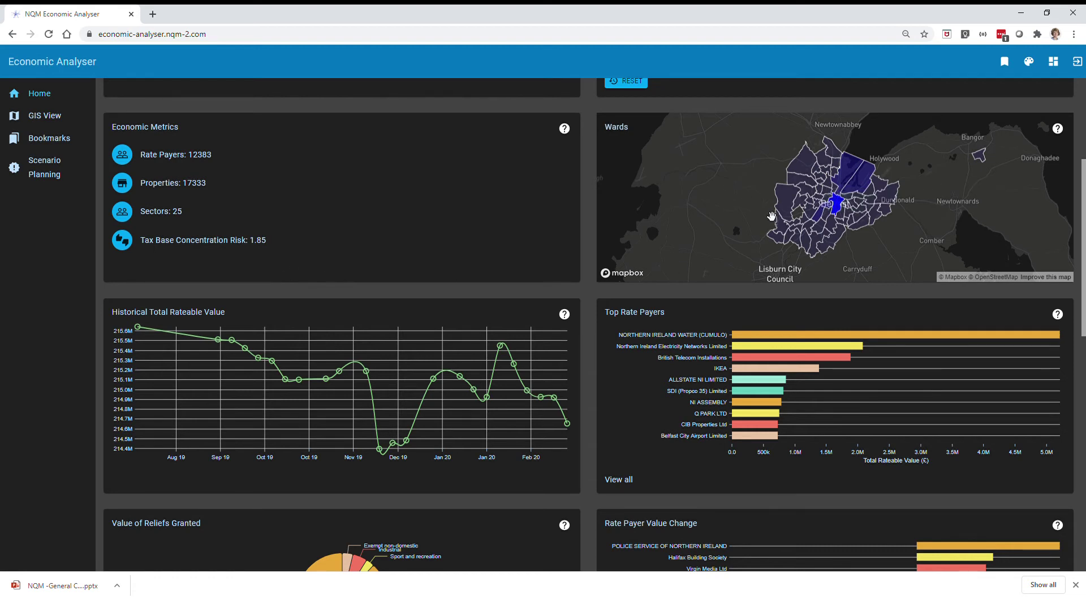
{"action": "scroll", "coordinate": [771, 215], "scroll_direction": "up", "scroll_amount": 2}
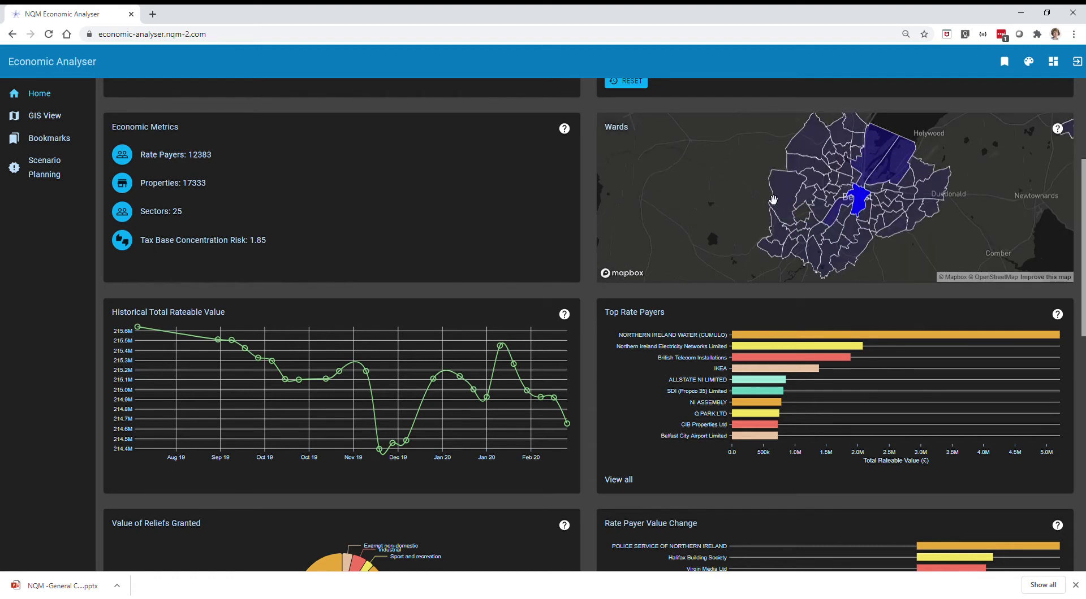
{"action": "scroll", "coordinate": [770, 201], "scroll_direction": "up", "scroll_amount": 1}
{"action": "left_click_drag", "start_coordinate": [770, 202], "coordinate": [725, 210]}
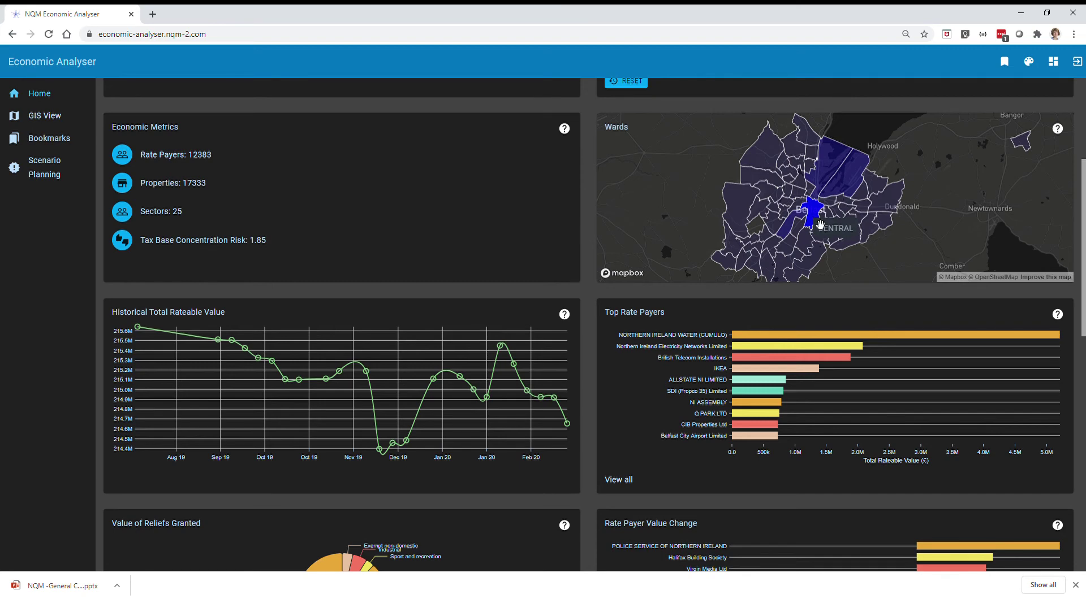
{"action": "left_click", "coordinate": [820, 225]}
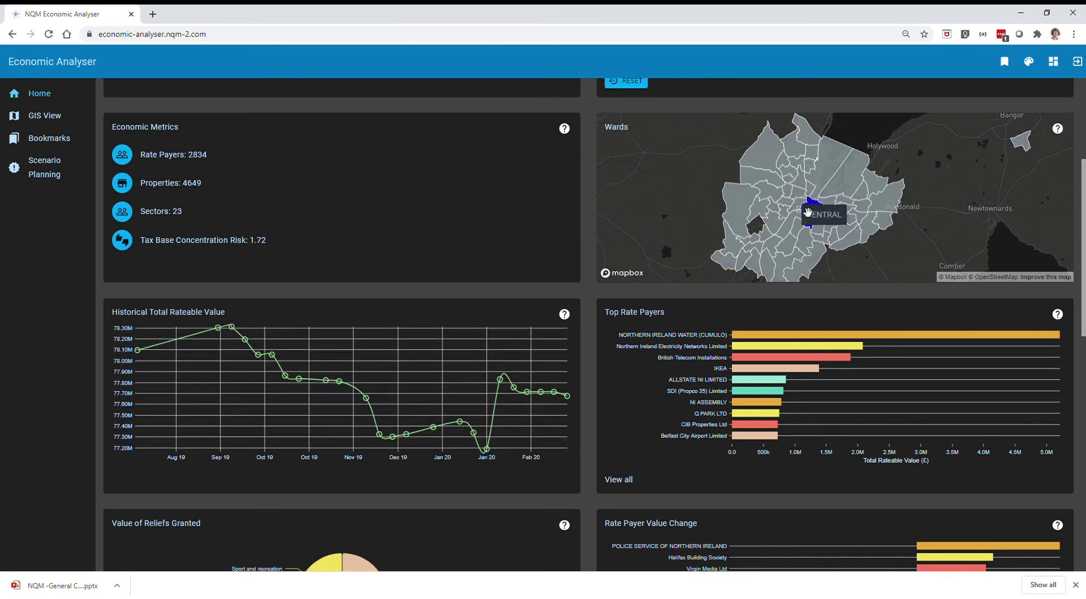
{"action": "left_click", "coordinate": [805, 228]}
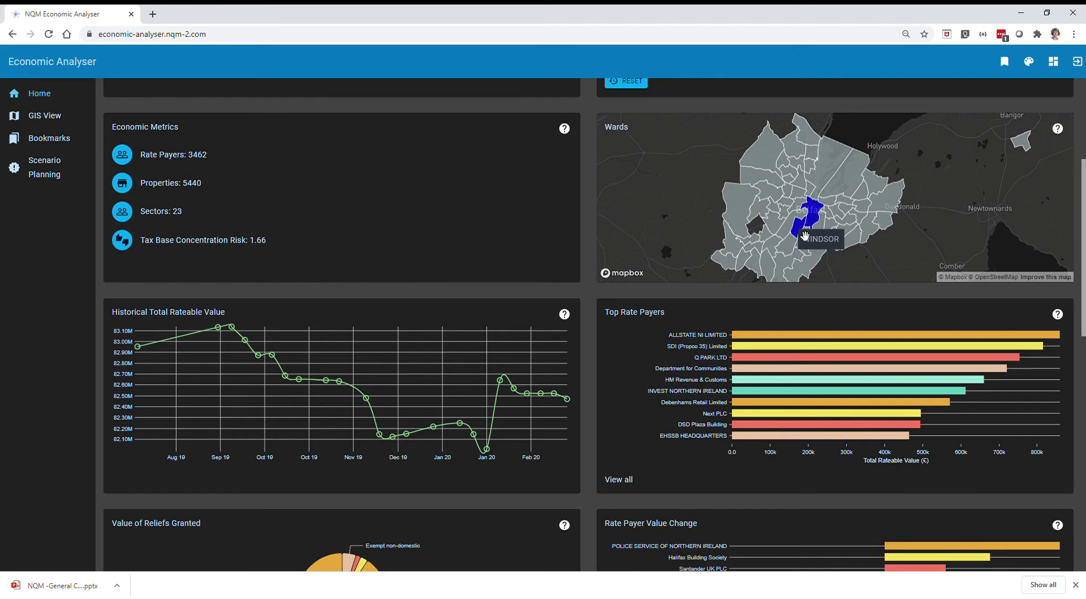
{"action": "left_click", "coordinate": [805, 235]}
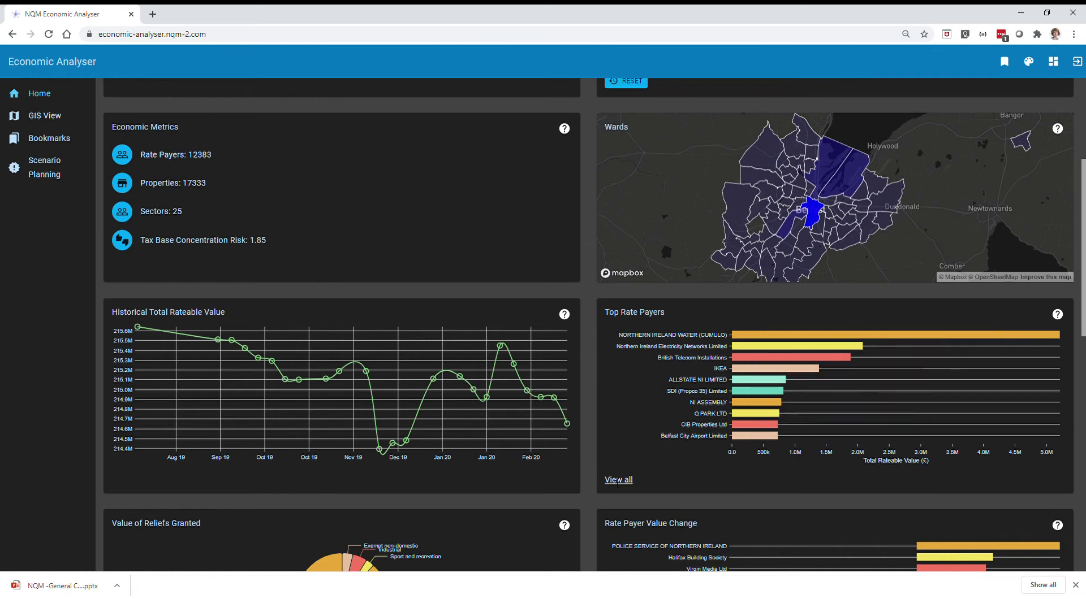
Step: Open the full ratepayer list from Top Rate Payers, browse to its third page, and return to the dashboard
{"action": "left_click", "coordinate": [617, 480]}
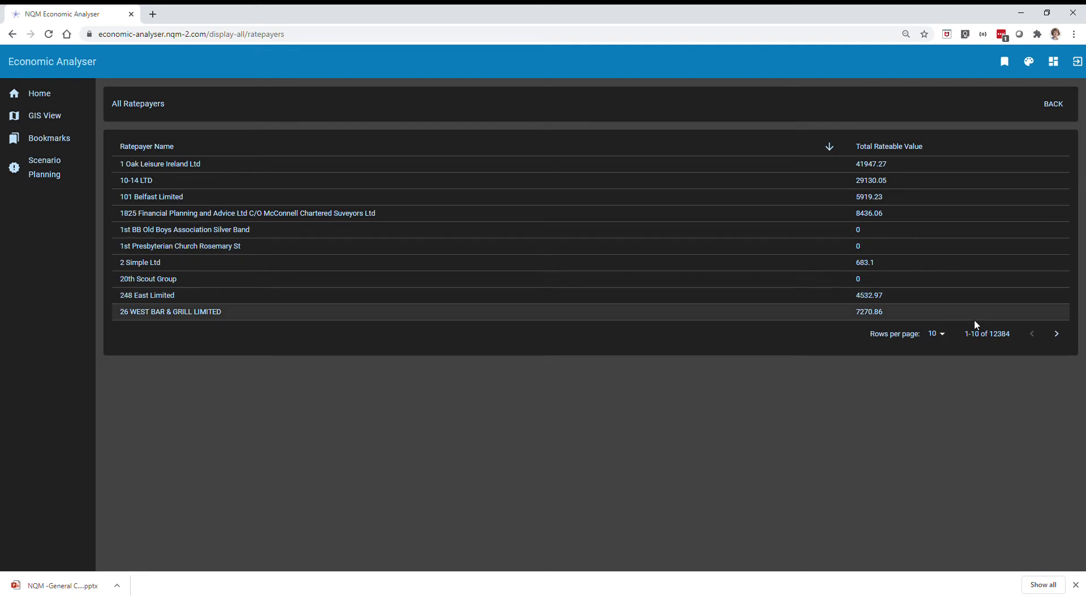
{"action": "left_click", "coordinate": [1055, 334]}
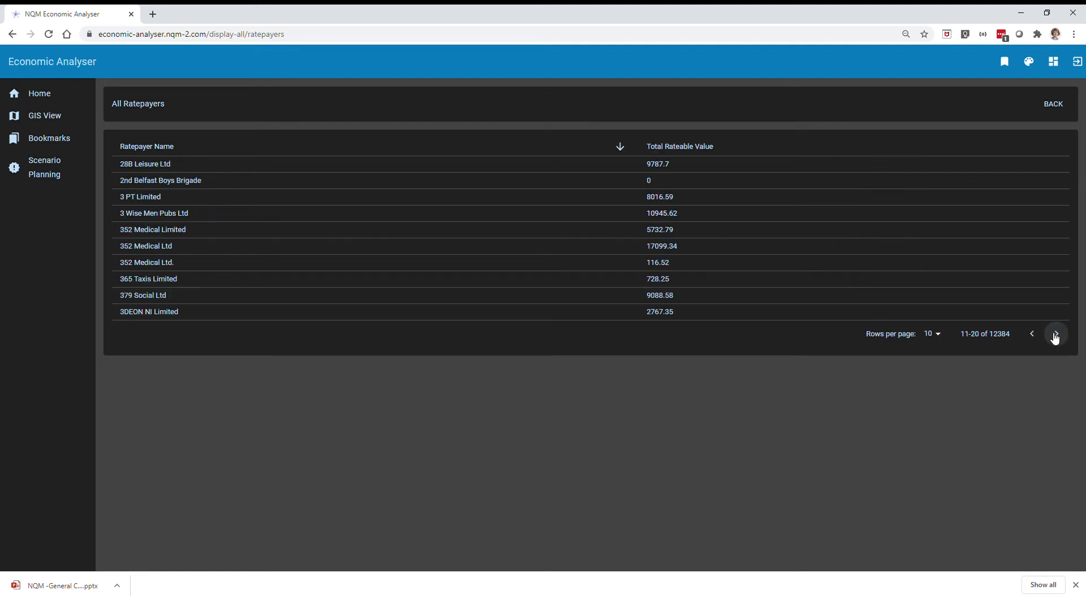
{"action": "left_click", "coordinate": [1054, 334]}
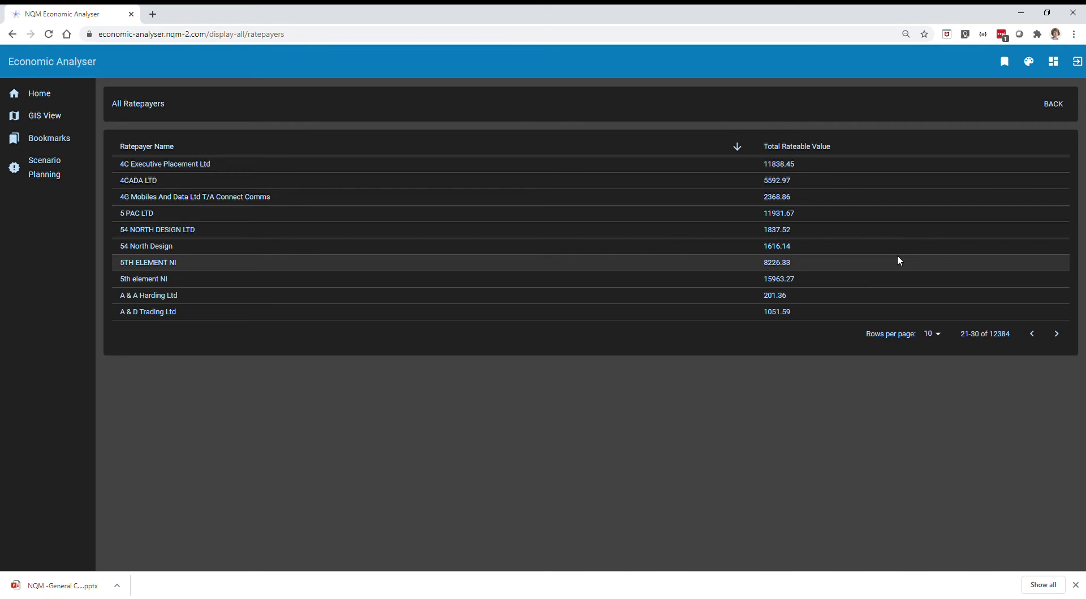
{"action": "left_click", "coordinate": [12, 34]}
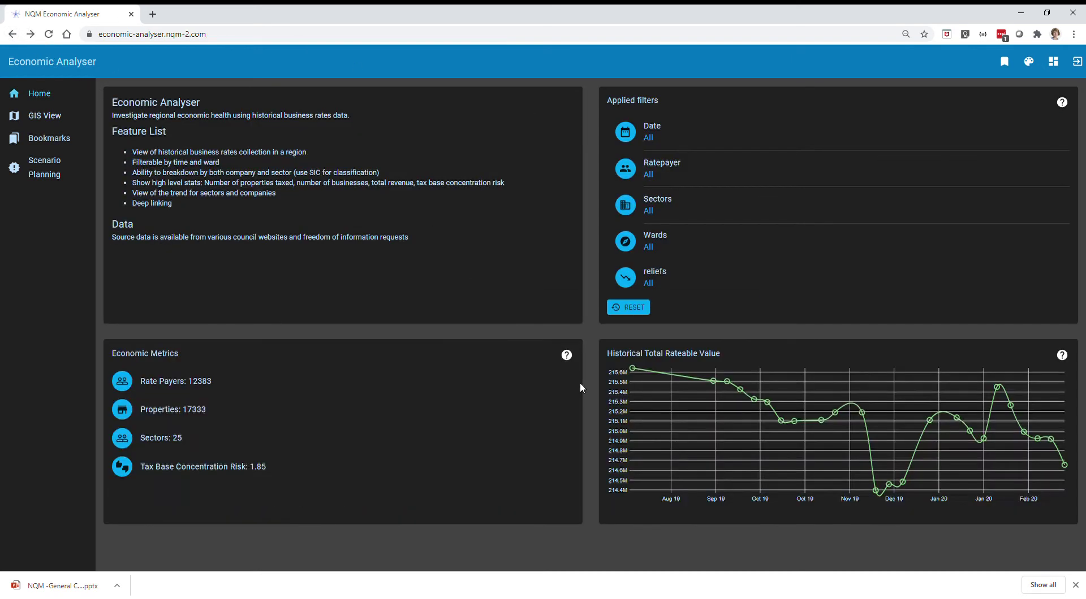
Step: Filter the dashboard by the Industrial relief in the Value of Reliefs Granted chart, and remove that filter again
{"action": "scroll", "coordinate": [557, 356], "scroll_direction": "down", "scroll_amount": 3}
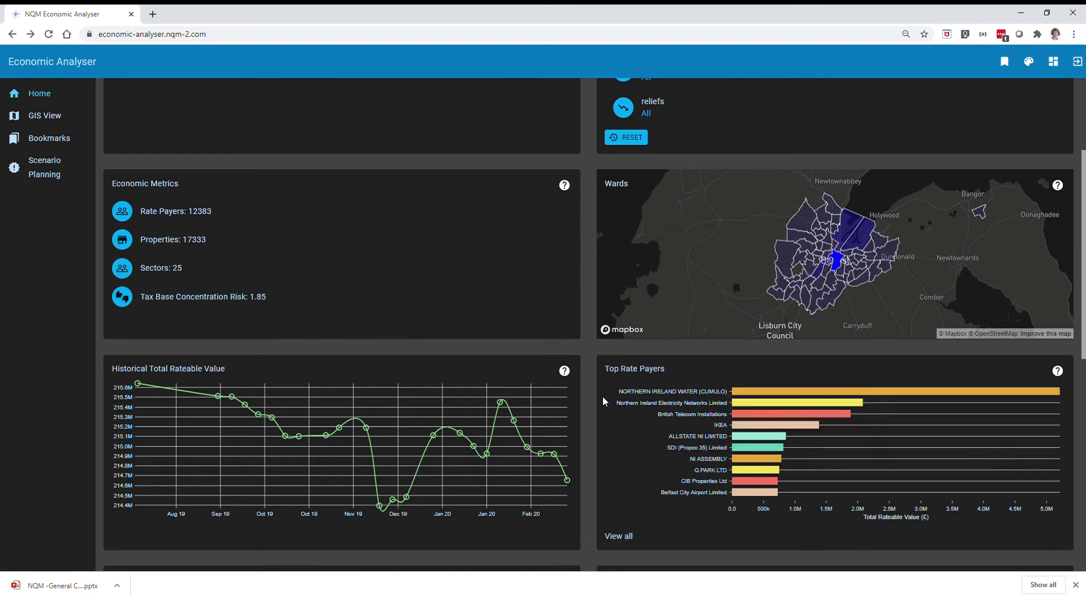
{"action": "scroll", "coordinate": [405, 391], "scroll_direction": "down", "scroll_amount": 5}
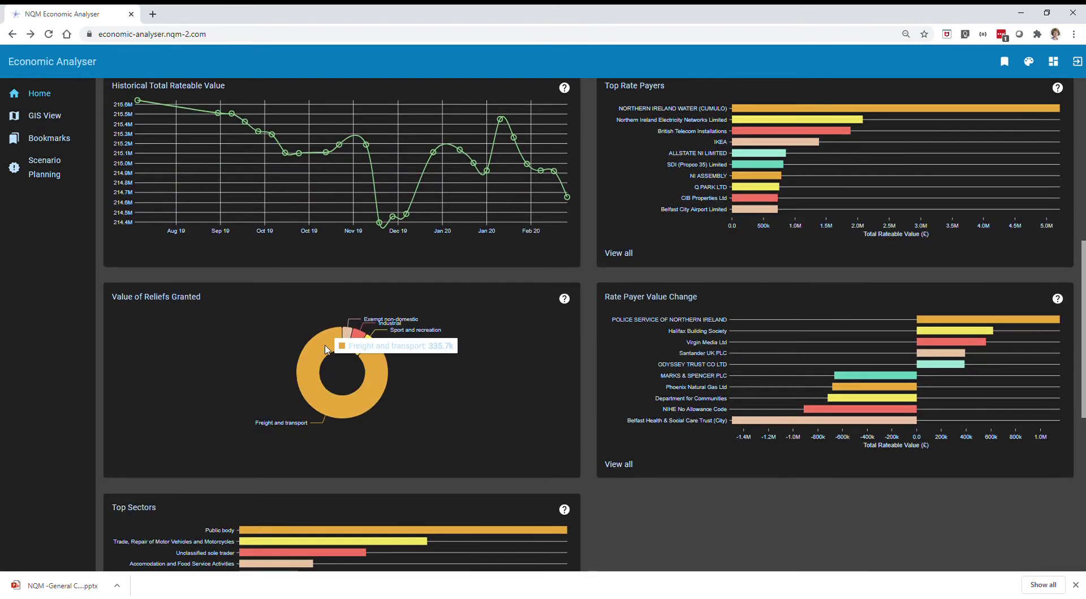
{"action": "mouse_move", "coordinate": [366, 398]}
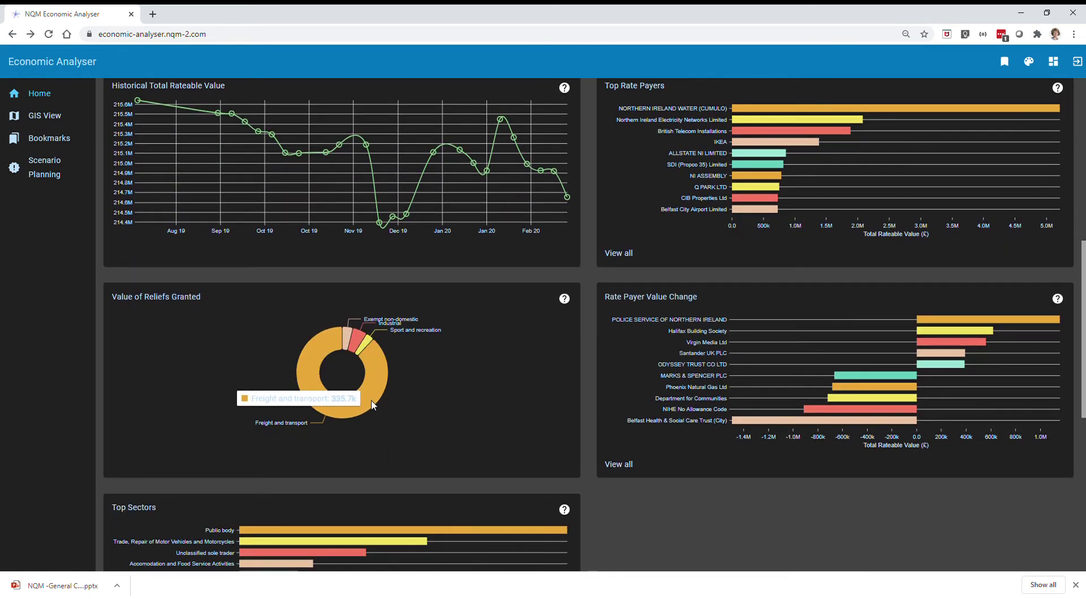
{"action": "mouse_move", "coordinate": [359, 346]}
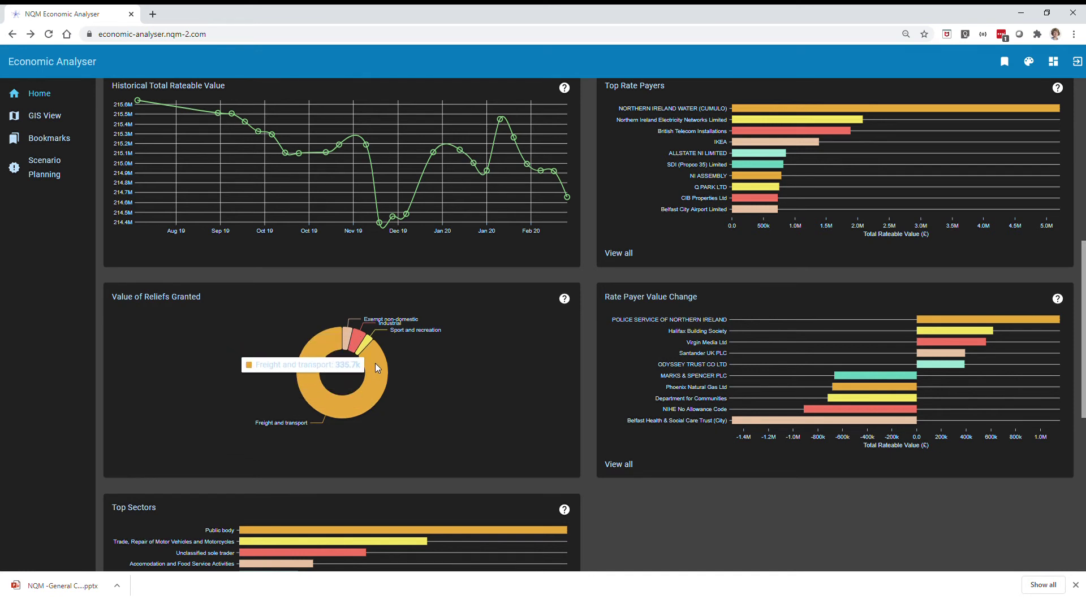
{"action": "left_click", "coordinate": [355, 339]}
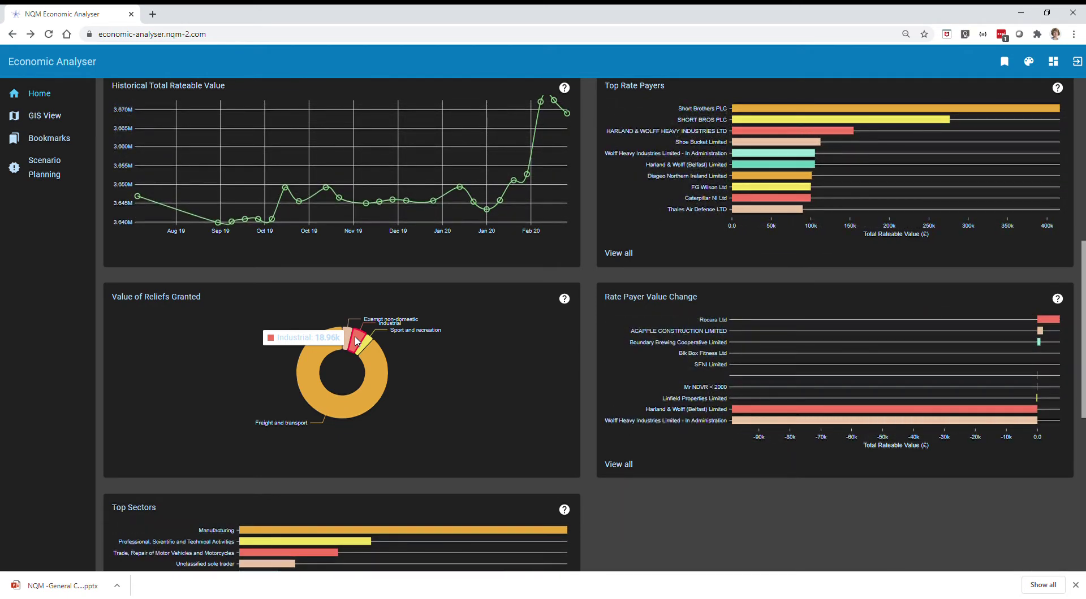
{"action": "left_click", "coordinate": [355, 339]}
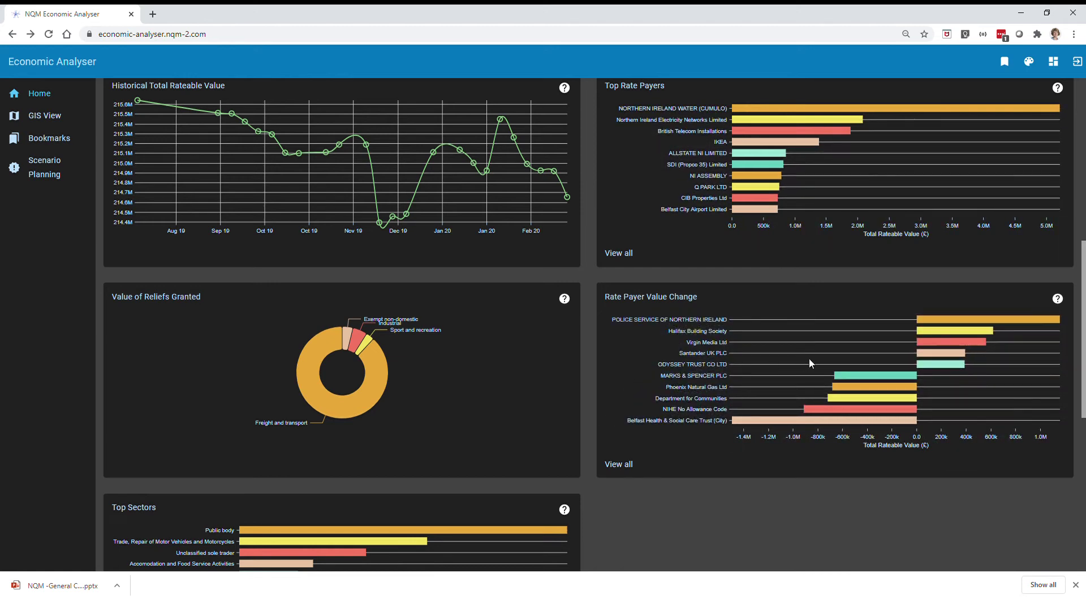
Step: Inspect the individual bars of the Rate Payer Value Change chart and the Top Sectors chart
{"action": "mouse_move", "coordinate": [946, 331]}
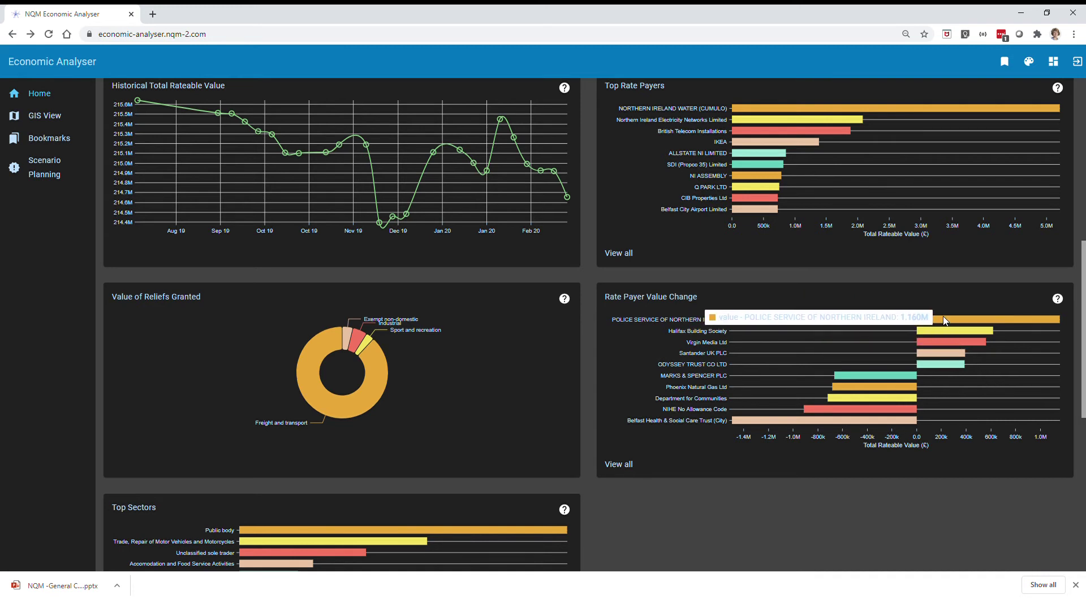
{"action": "mouse_move", "coordinate": [948, 362]}
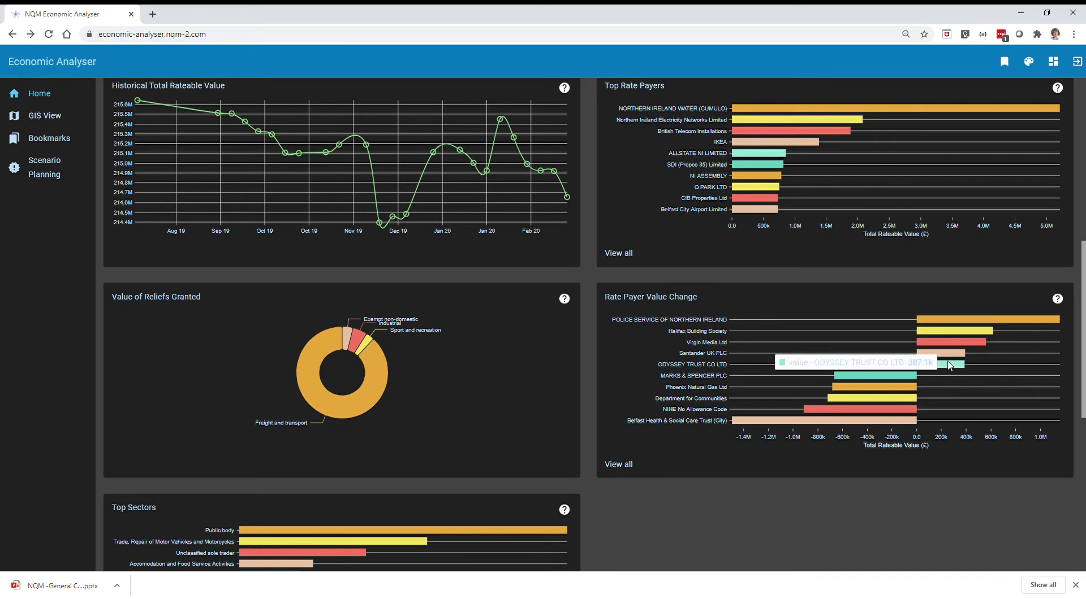
{"action": "mouse_move", "coordinate": [865, 422]}
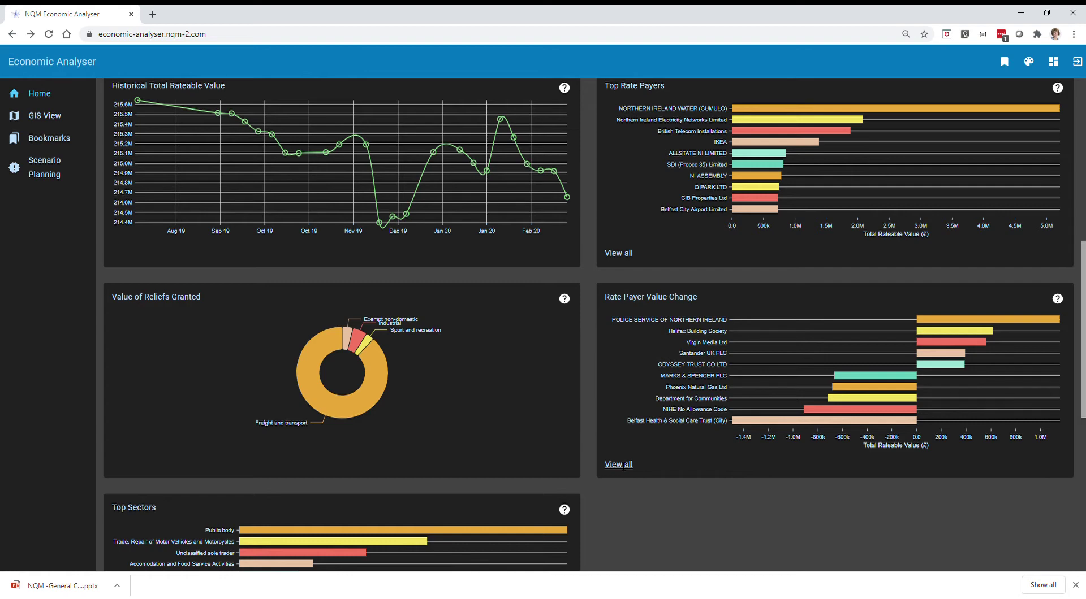
{"action": "scroll", "coordinate": [680, 473], "scroll_direction": "down", "scroll_amount": 4}
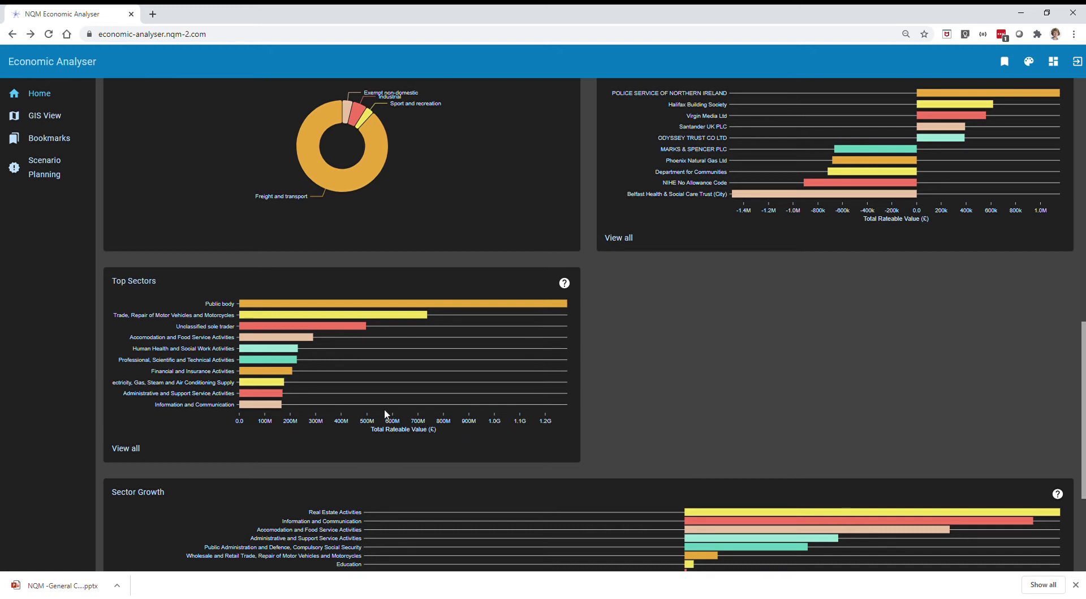
{"action": "mouse_move", "coordinate": [285, 306]}
{"action": "mouse_move", "coordinate": [241, 347]}
Step: Filter the dashboard by the Manufacturing sector from the Sector Growth chart and check the applied filters
{"action": "scroll", "coordinate": [750, 339], "scroll_direction": "down", "scroll_amount": 3}
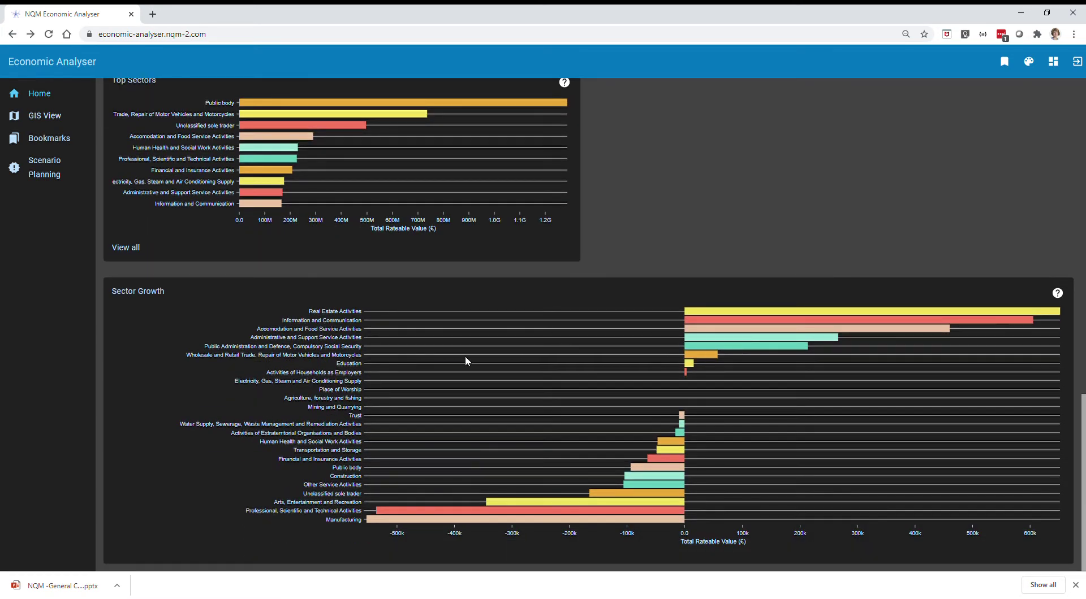
{"action": "mouse_move", "coordinate": [693, 318]}
{"action": "mouse_move", "coordinate": [375, 519]}
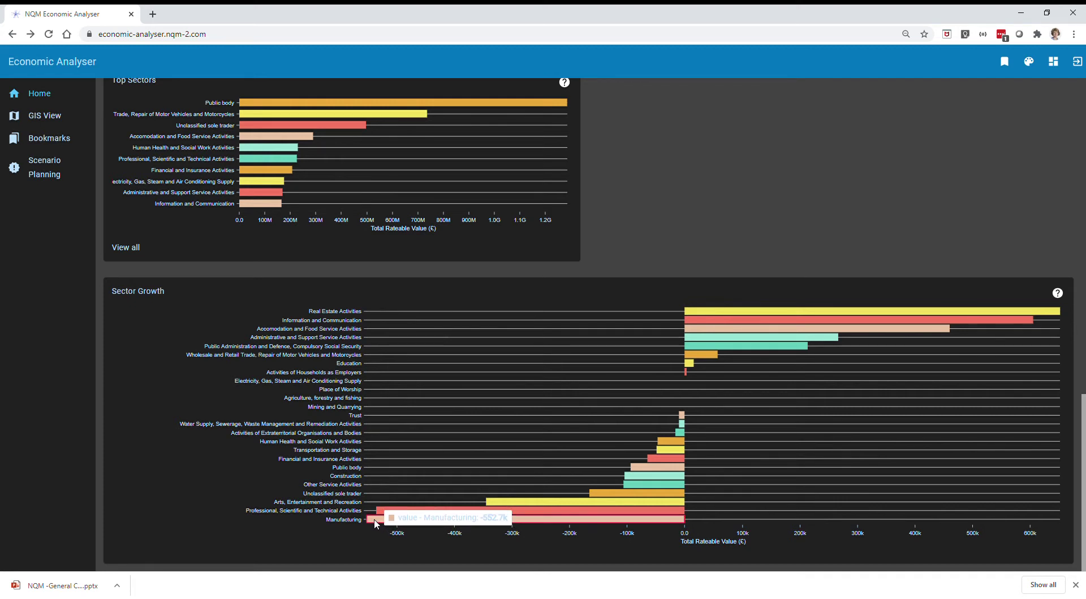
{"action": "mouse_move", "coordinate": [597, 516]}
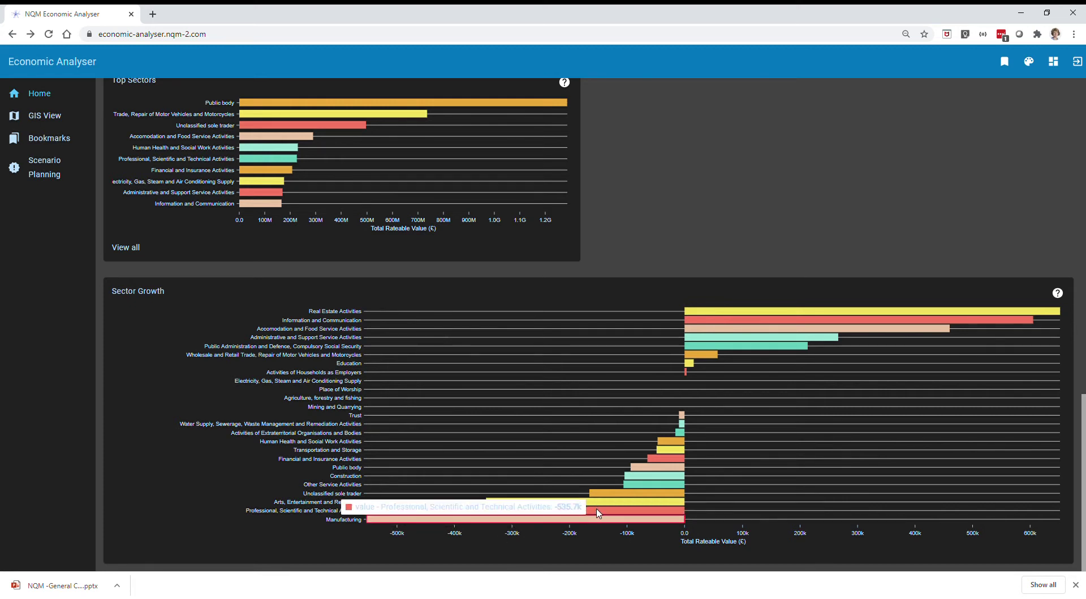
{"action": "scroll", "coordinate": [596, 513], "scroll_direction": "up", "scroll_amount": 15}
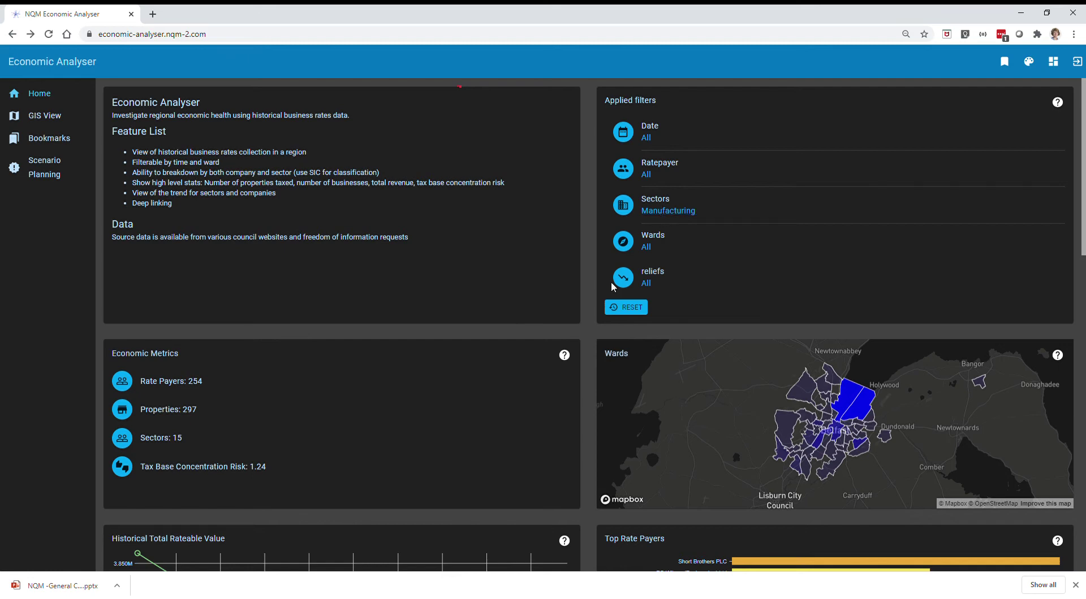
Step: Examine the Wards map around Belfast, the Historical Total Rateable Value trend and the Top Rate Payers for manufacturing
{"action": "scroll", "coordinate": [240, 405], "scroll_direction": "down", "scroll_amount": 2}
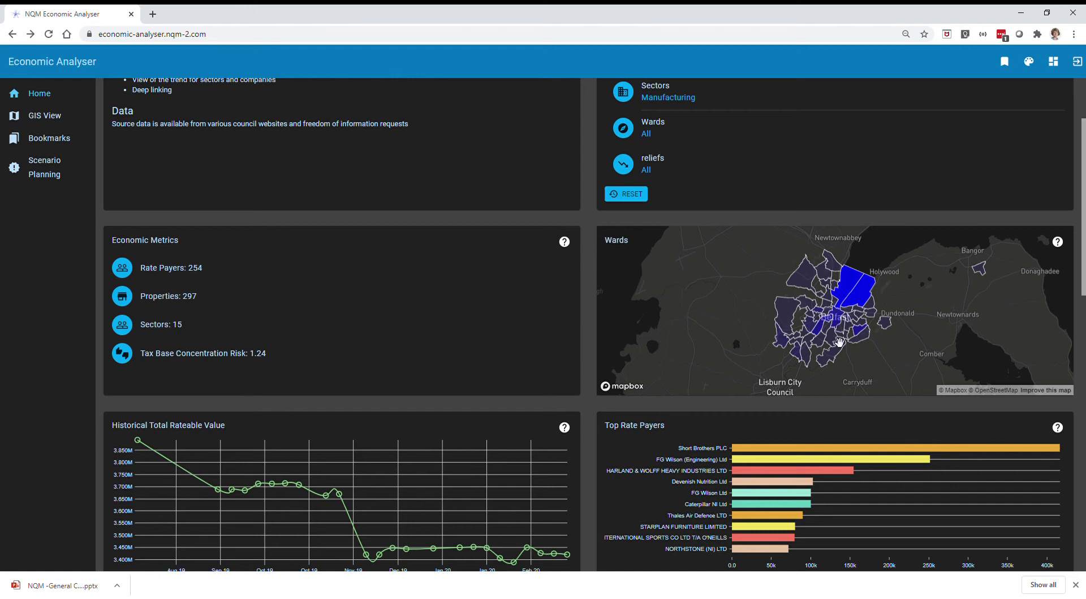
{"action": "scroll", "coordinate": [722, 332], "scroll_direction": "up", "scroll_amount": 2}
{"action": "left_click_drag", "start_coordinate": [776, 308], "coordinate": [647, 337]}
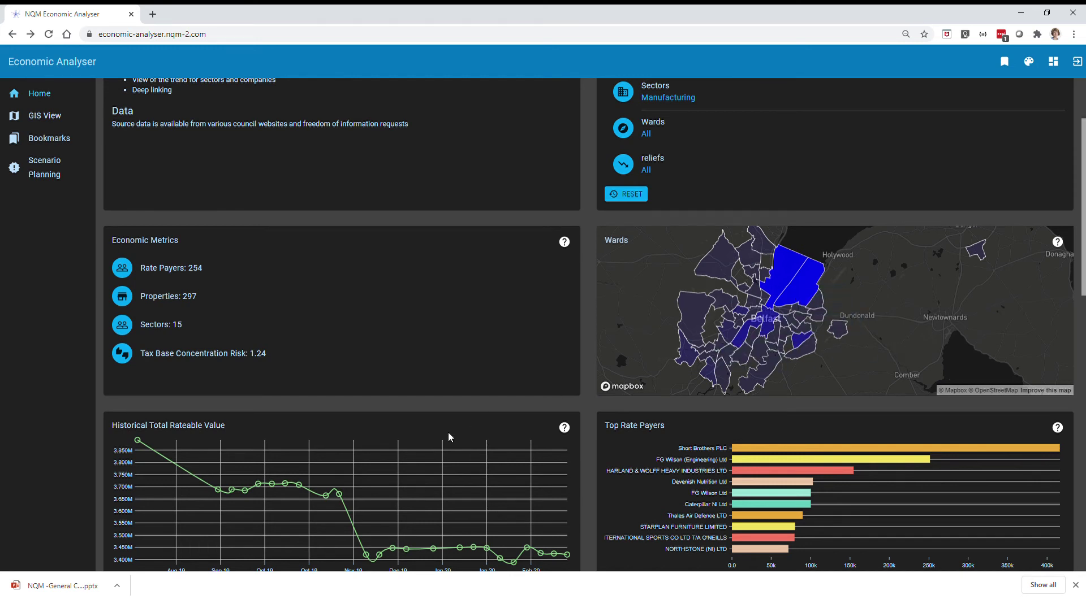
{"action": "scroll", "coordinate": [470, 466], "scroll_direction": "down", "scroll_amount": 3}
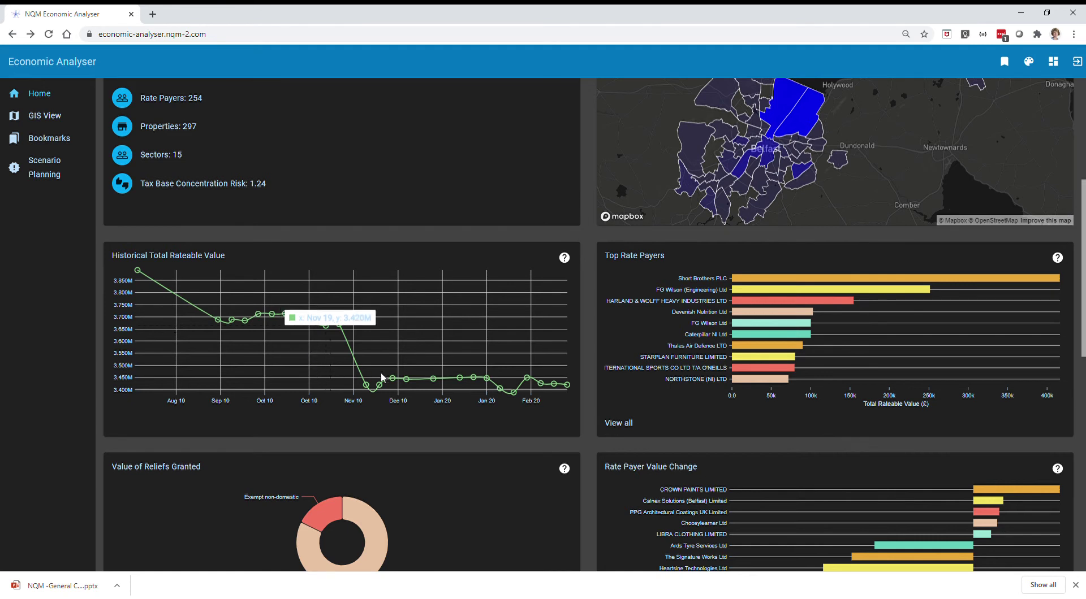
{"action": "mouse_move", "coordinate": [790, 305]}
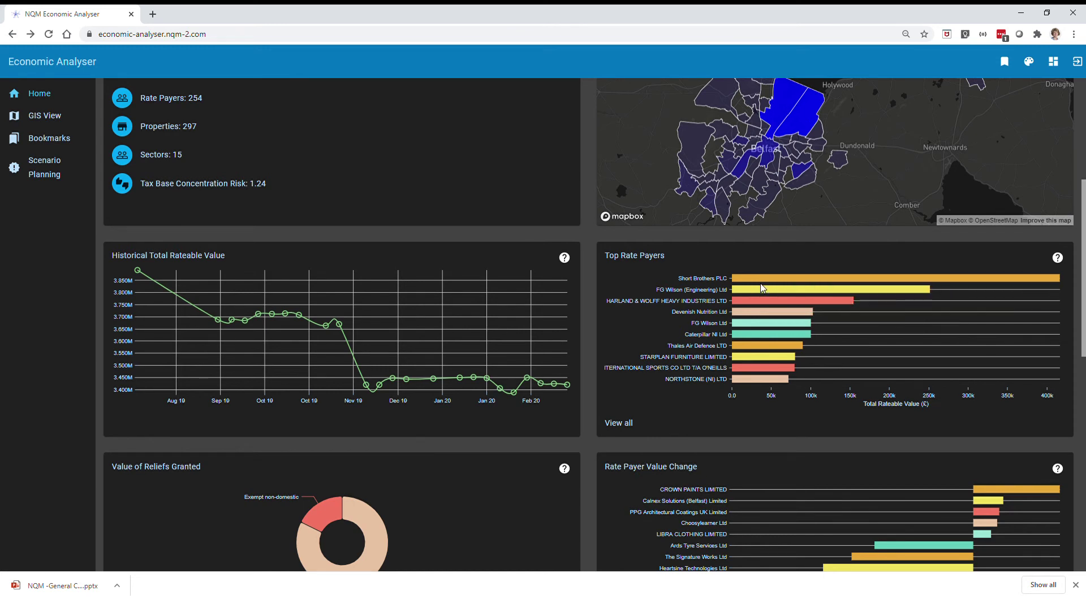
Step: Narrow the manufacturing data to properties with Industrial relief in the reliefs chart, and clear the relief filter again
{"action": "scroll", "coordinate": [614, 450], "scroll_direction": "down", "scroll_amount": 2}
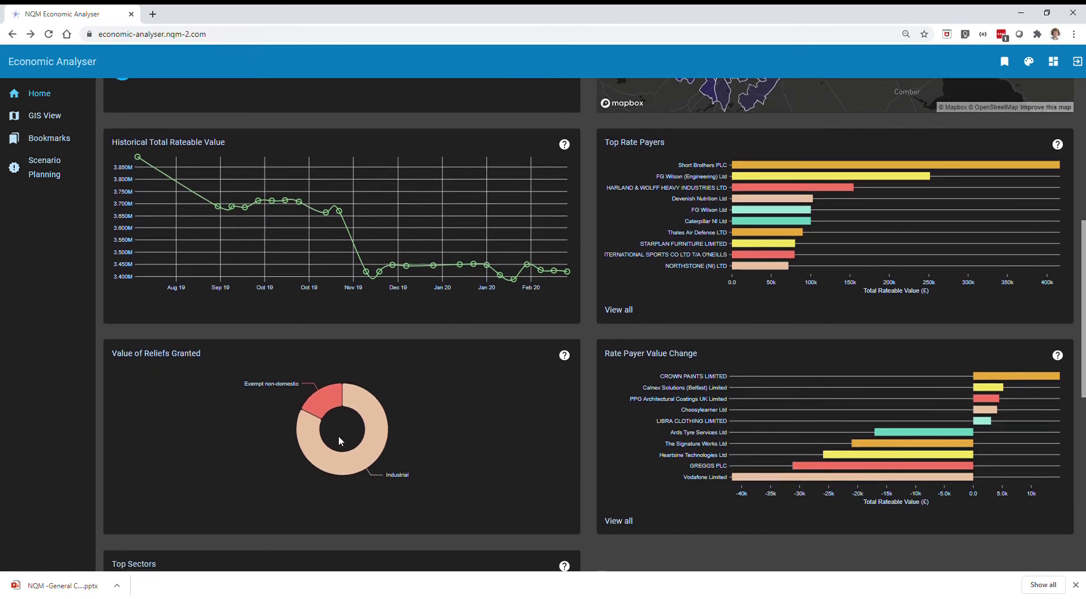
{"action": "mouse_move", "coordinate": [380, 442]}
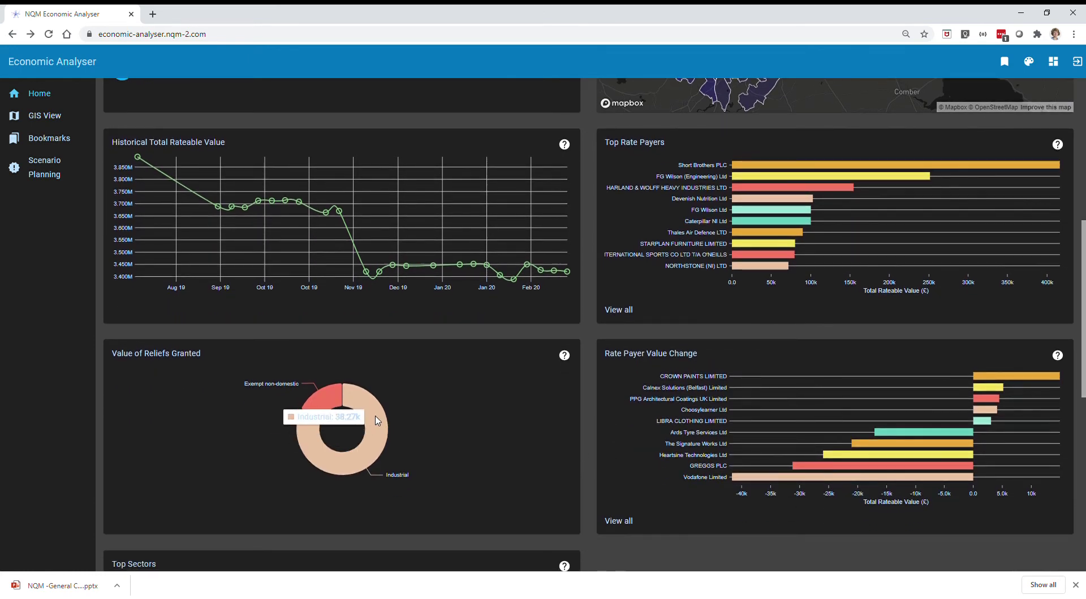
{"action": "left_click", "coordinate": [376, 421]}
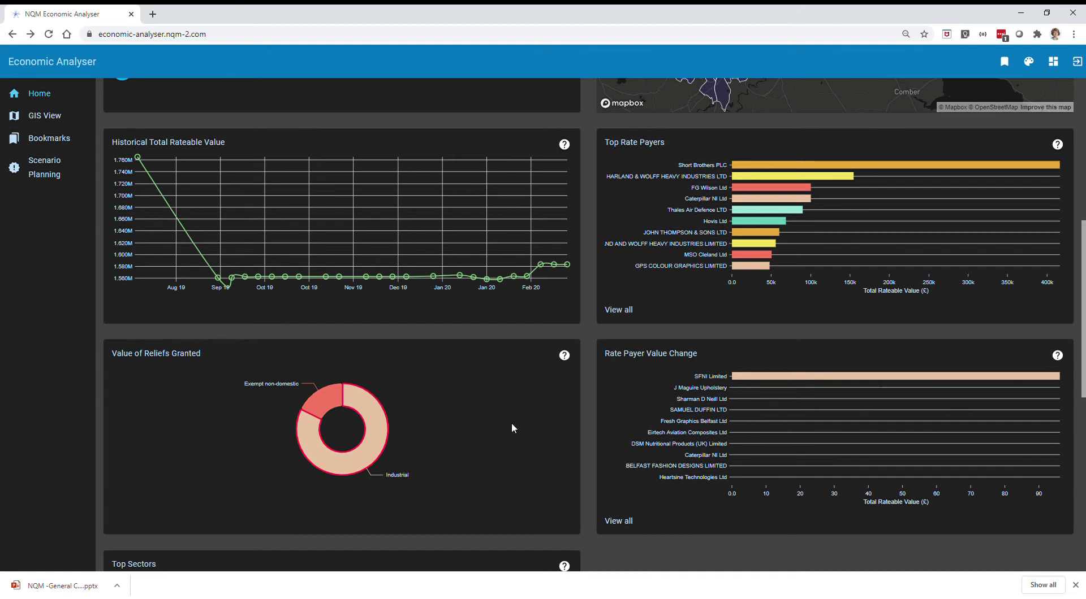
{"action": "left_click", "coordinate": [374, 432]}
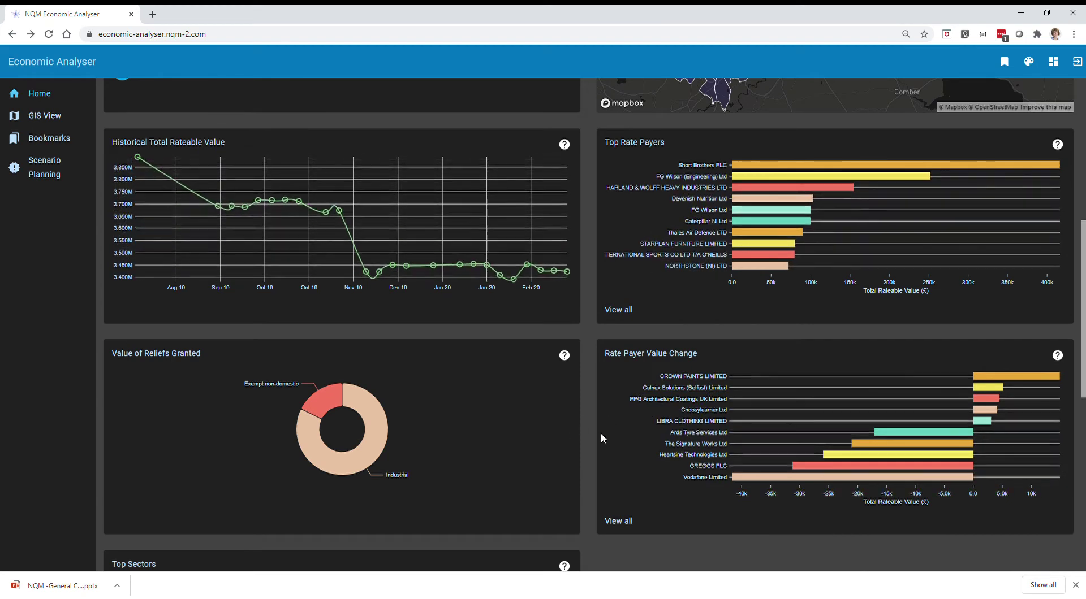
Step: Open the GIS View for the manufacturing sector, focused on central Belfast
{"action": "scroll", "coordinate": [544, 446], "scroll_direction": "up", "scroll_amount": 7}
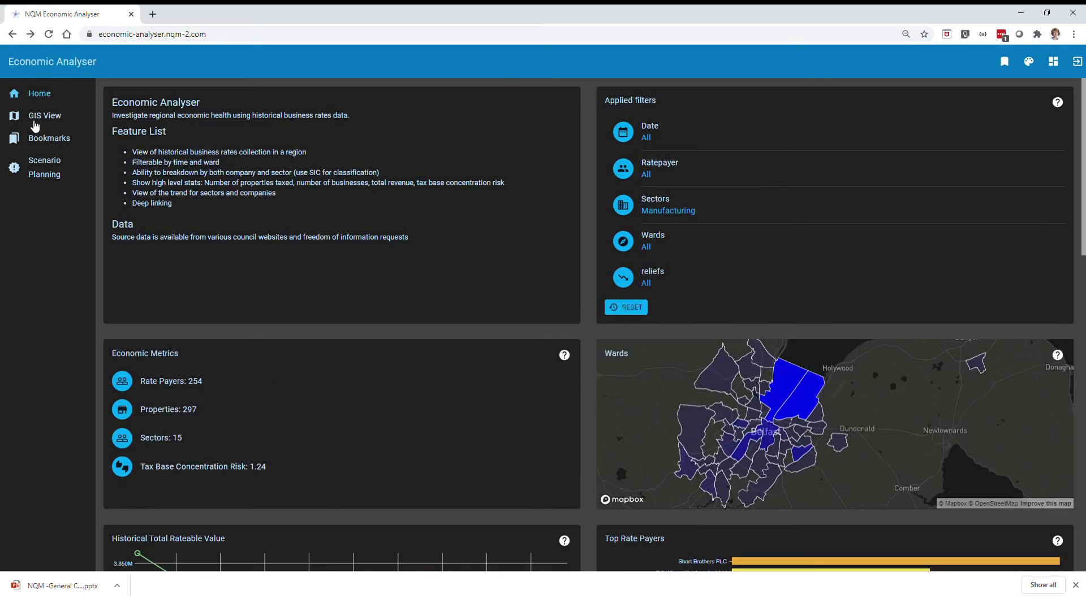
{"action": "left_click", "coordinate": [36, 121]}
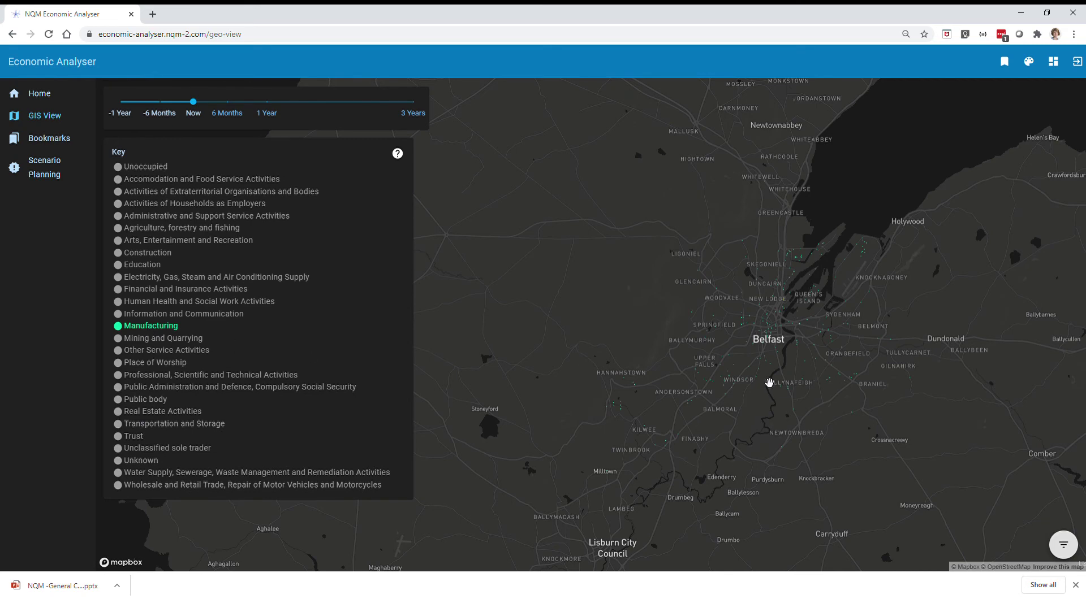
{"action": "scroll", "coordinate": [791, 361], "scroll_direction": "up", "scroll_amount": 3}
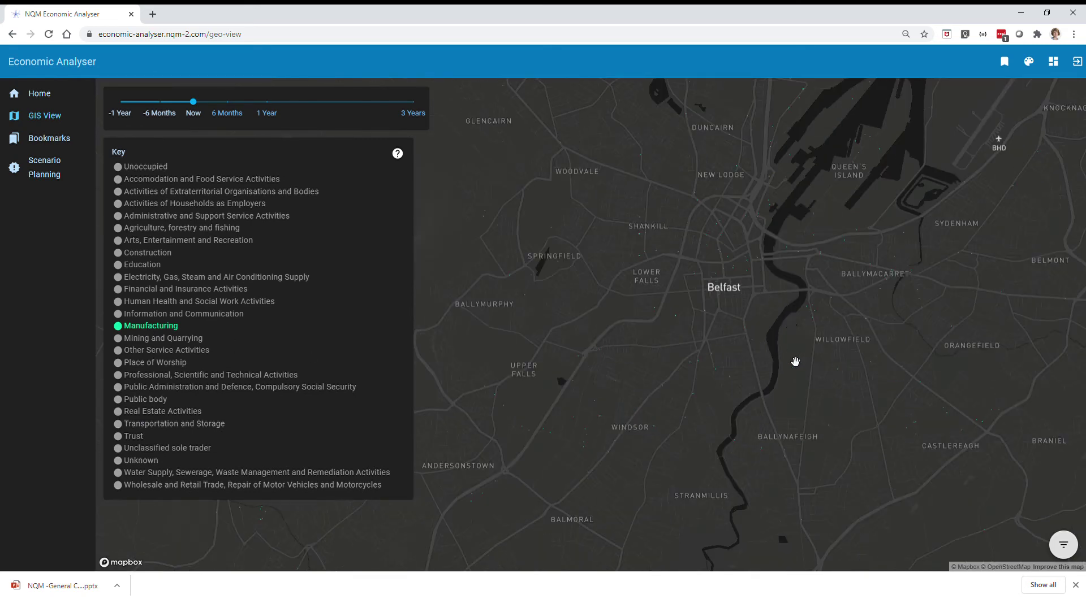
Step: Examine the manufacturing properties on the map around Belfast harbour, Queen's Island and the City Airport, including Airport Road West
{"action": "left_click_drag", "start_coordinate": [758, 287], "coordinate": [668, 510]}
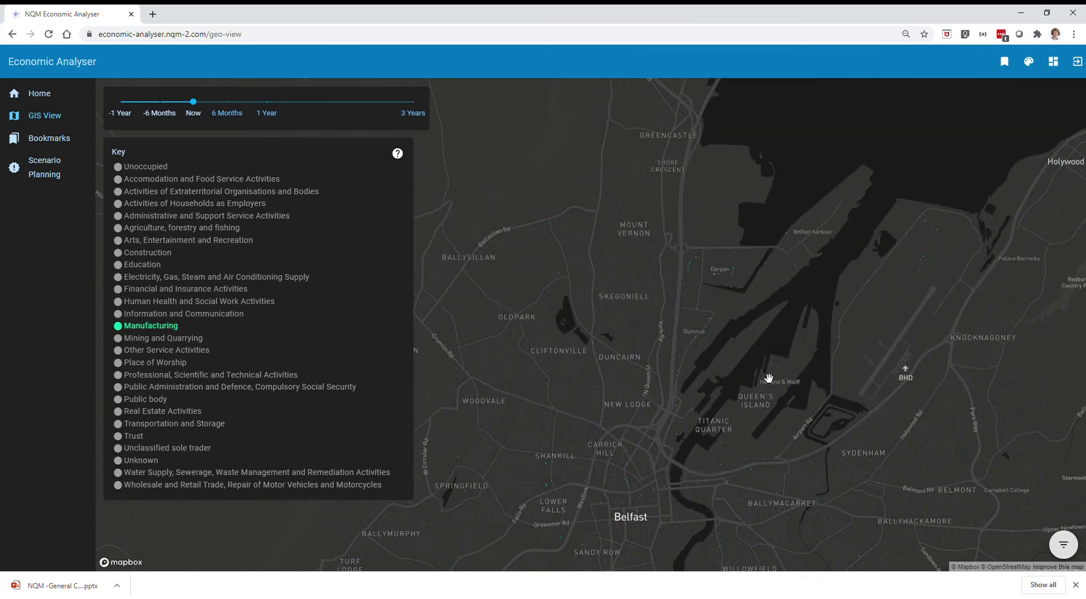
{"action": "left_click_drag", "start_coordinate": [768, 377], "coordinate": [648, 368]}
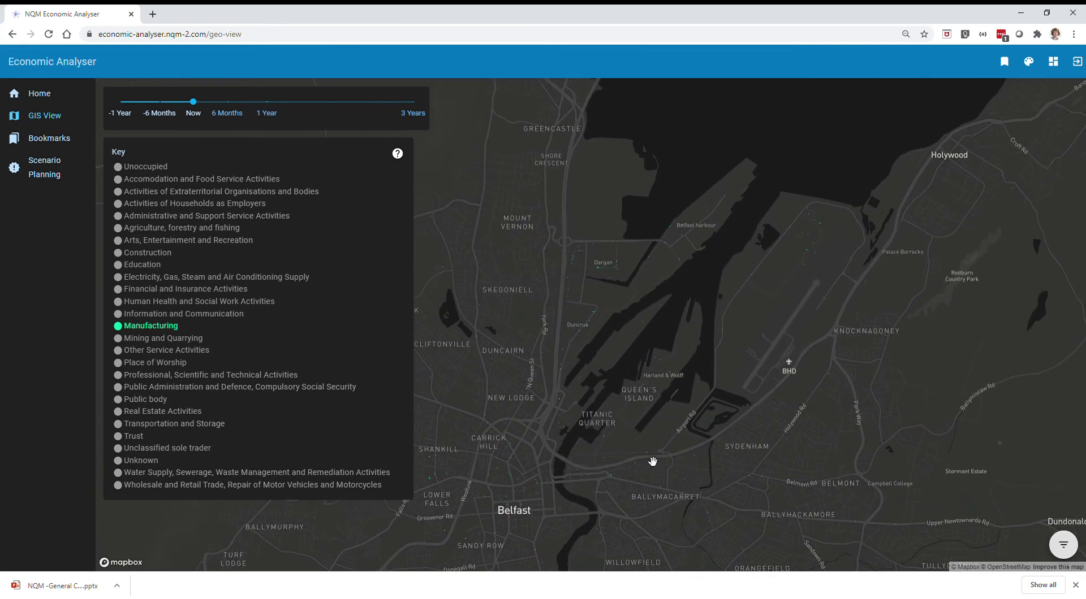
{"action": "scroll", "coordinate": [660, 456], "scroll_direction": "up", "scroll_amount": 2}
{"action": "scroll", "coordinate": [647, 416], "scroll_direction": "up", "scroll_amount": 3}
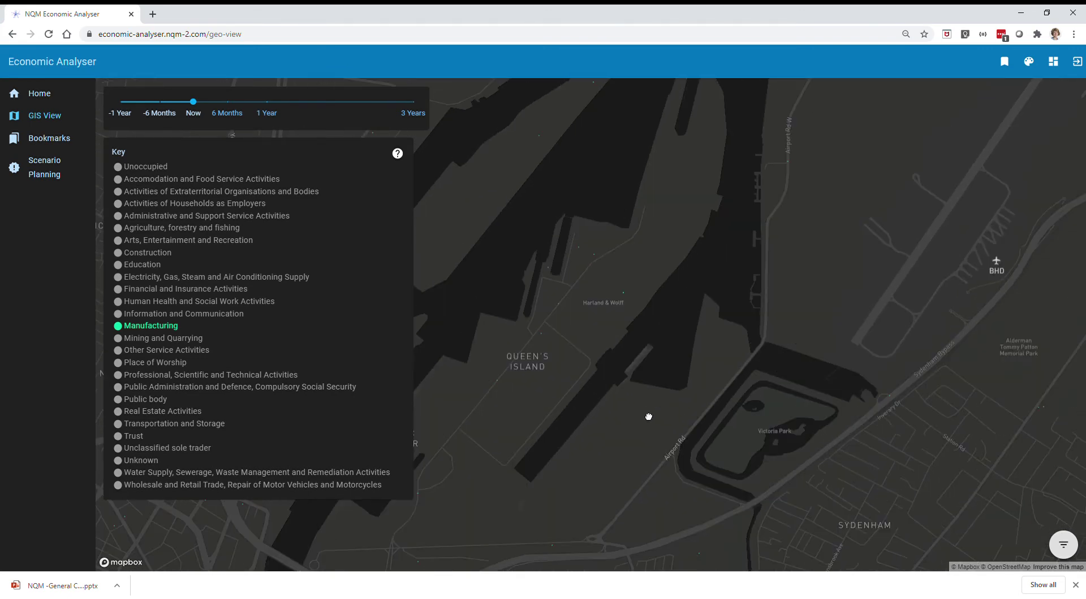
{"action": "scroll", "coordinate": [599, 401], "scroll_direction": "up", "scroll_amount": 3}
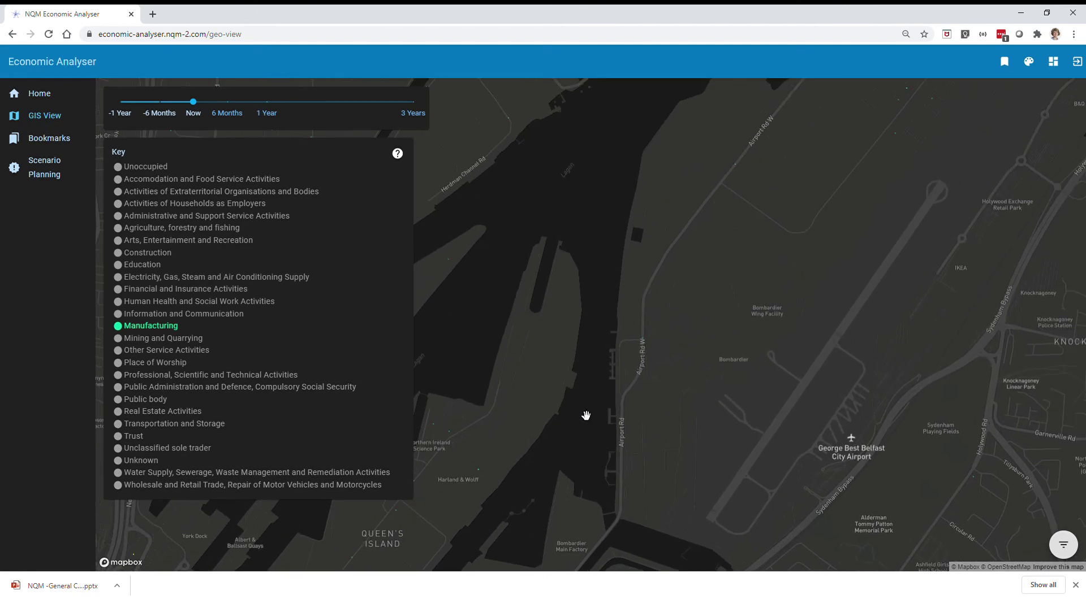
{"action": "scroll", "coordinate": [627, 400], "scroll_direction": "up", "scroll_amount": 2}
{"action": "mouse_move", "coordinate": [697, 228]}
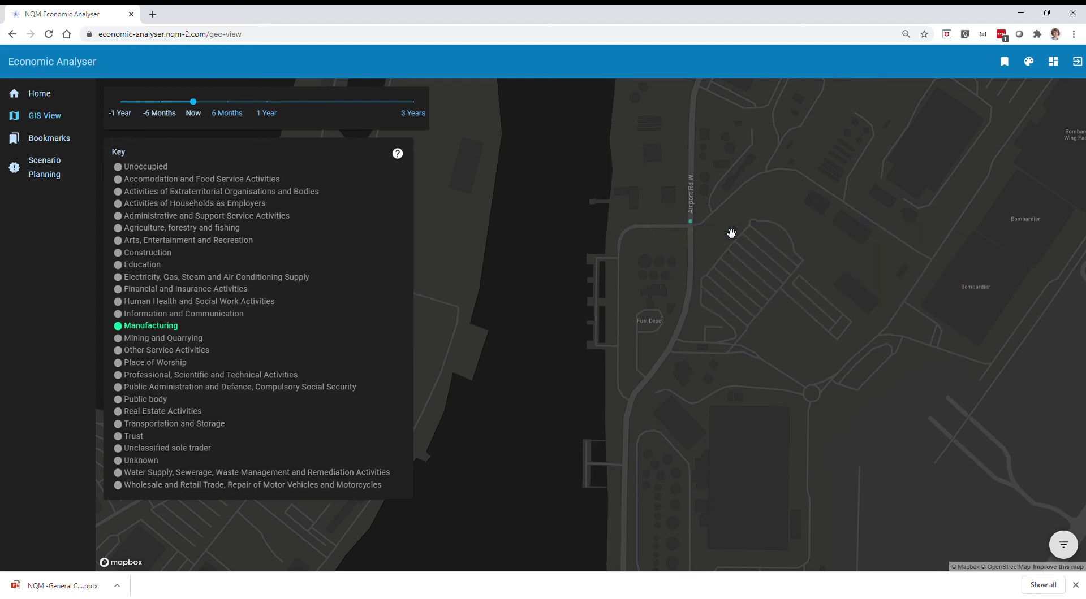
{"action": "scroll", "coordinate": [544, 325], "scroll_direction": "down", "scroll_amount": 3}
{"action": "scroll", "coordinate": [551, 336], "scroll_direction": "down", "scroll_amount": 5}
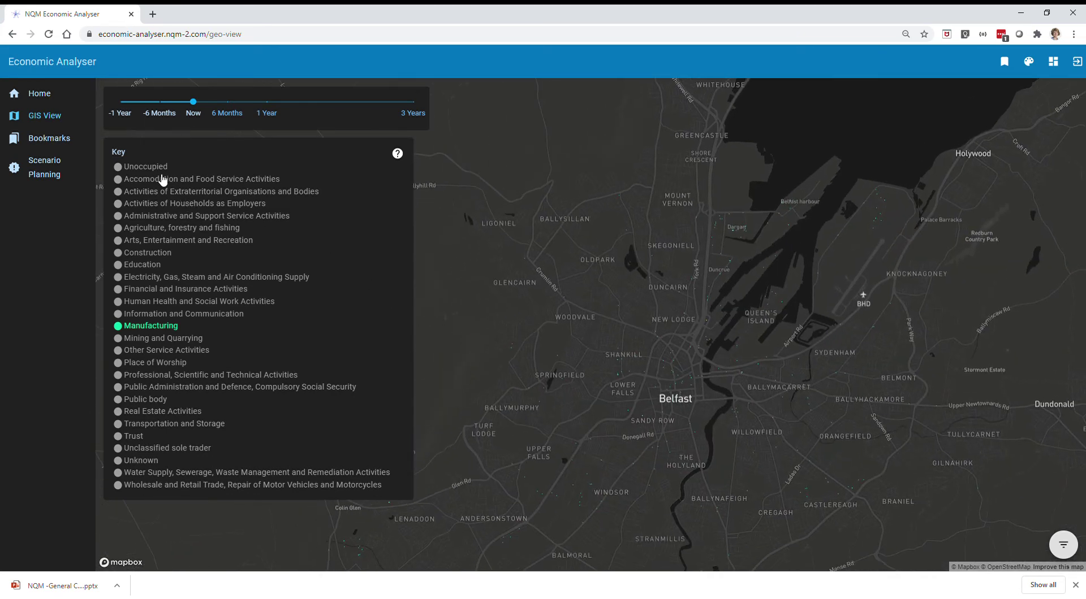
Step: Show the Unoccupied category alongside Manufacturing on the map, focused on Belfast city
{"action": "left_click", "coordinate": [142, 169]}
{"action": "scroll", "coordinate": [685, 394], "scroll_direction": "up", "scroll_amount": 2}
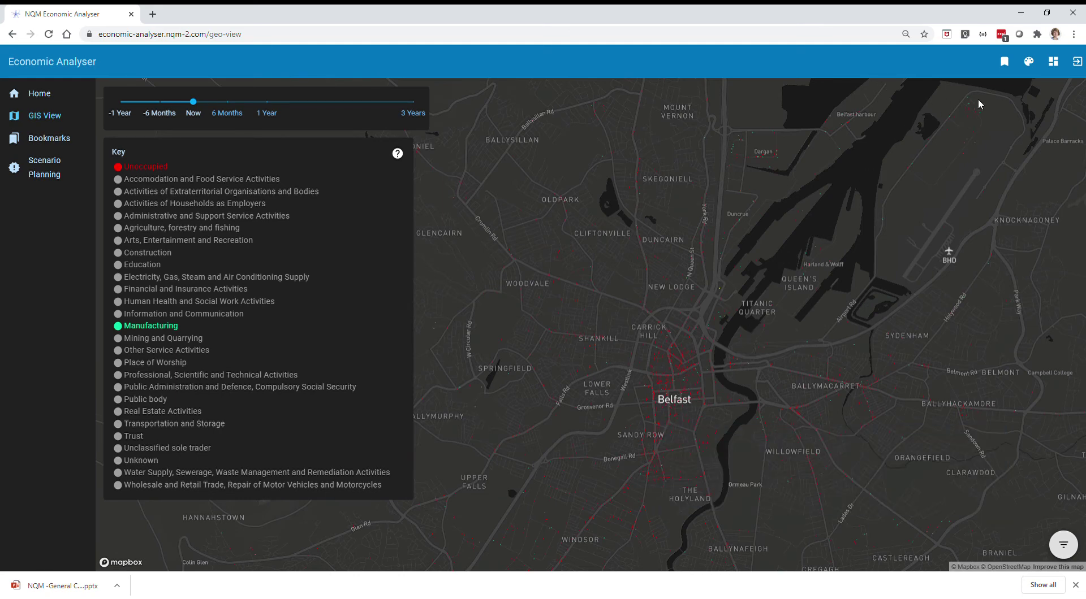
Step: Look at the Save session options without saving, and view the list of saved bookmarks
{"action": "left_click", "coordinate": [1004, 64]}
{"action": "left_click", "coordinate": [518, 315]}
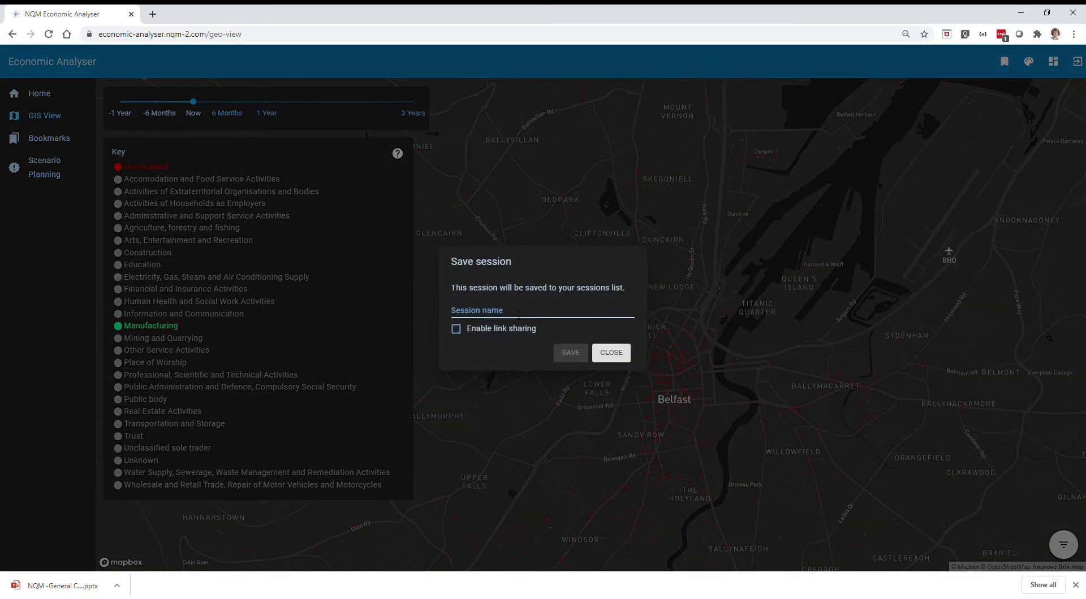
{"action": "left_click", "coordinate": [611, 352]}
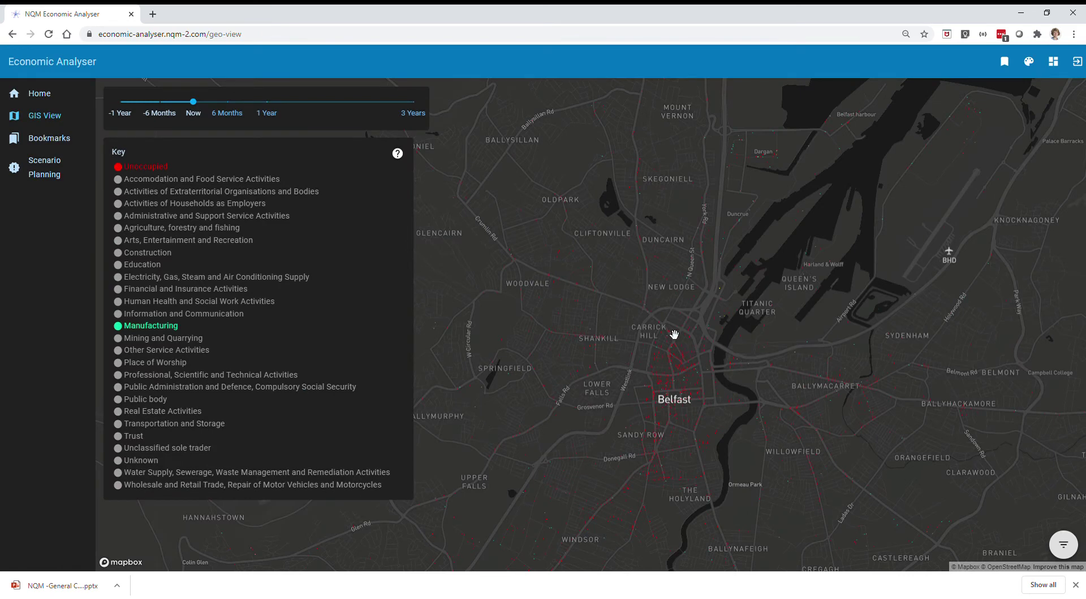
{"action": "left_click", "coordinate": [55, 141]}
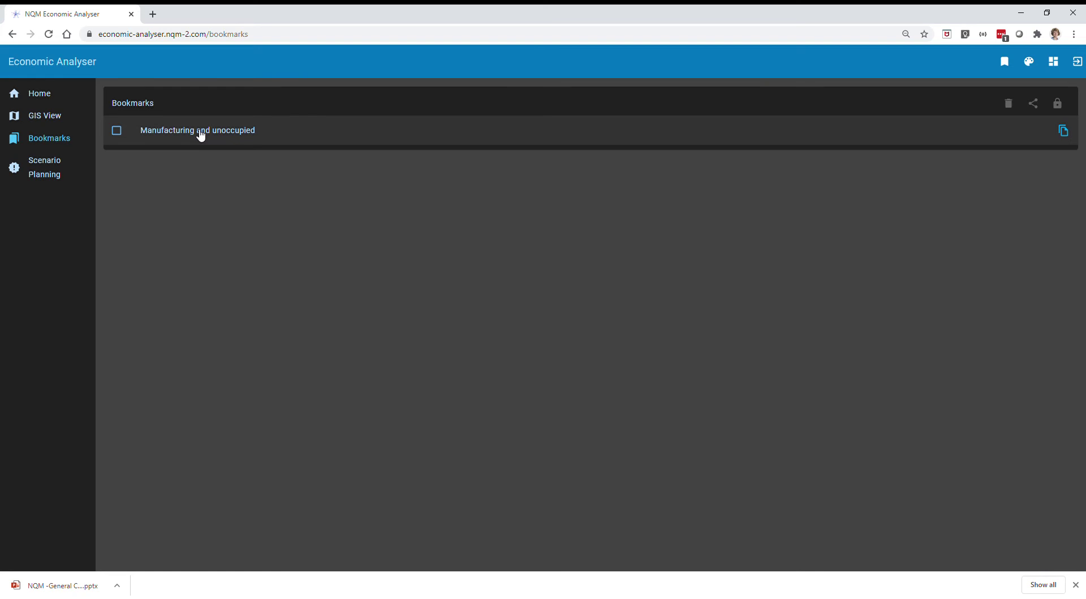
Step: Open Scenario Planning and filter the properties by the Wholesale and Retail Trade, Repair of Motor Vehicles and Motorcycles tag
{"action": "left_click", "coordinate": [51, 175]}
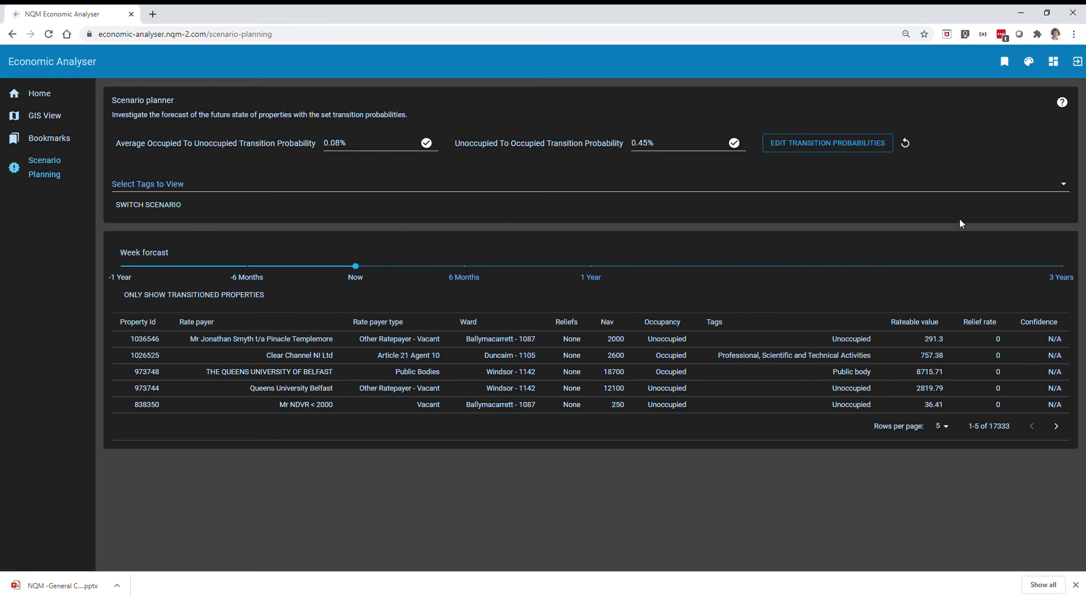
{"action": "left_click", "coordinate": [1063, 187]}
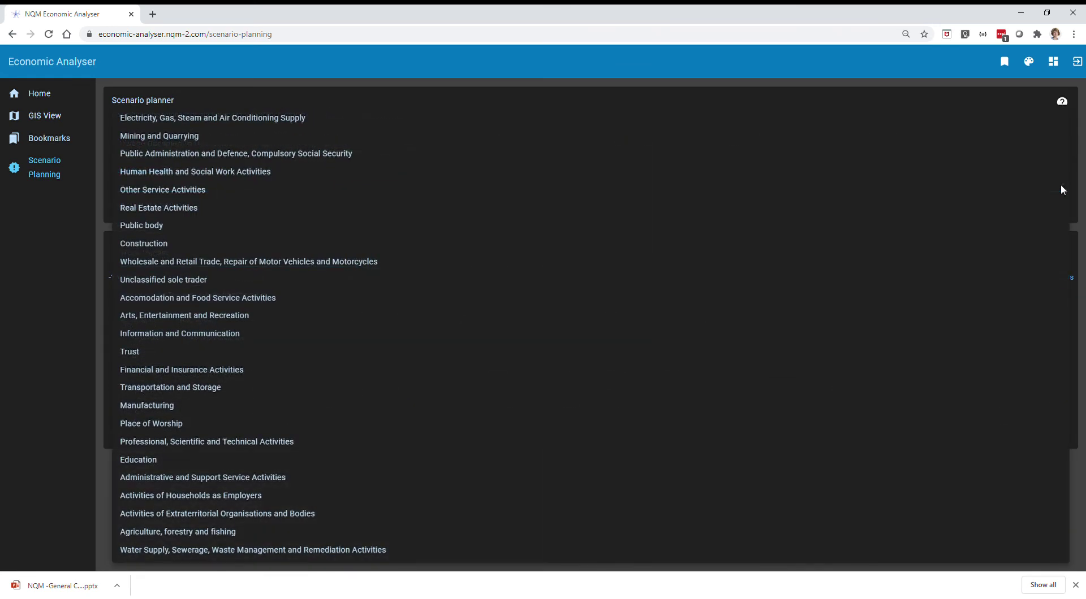
{"action": "left_click", "coordinate": [185, 263]}
{"action": "left_click", "coordinate": [47, 325]}
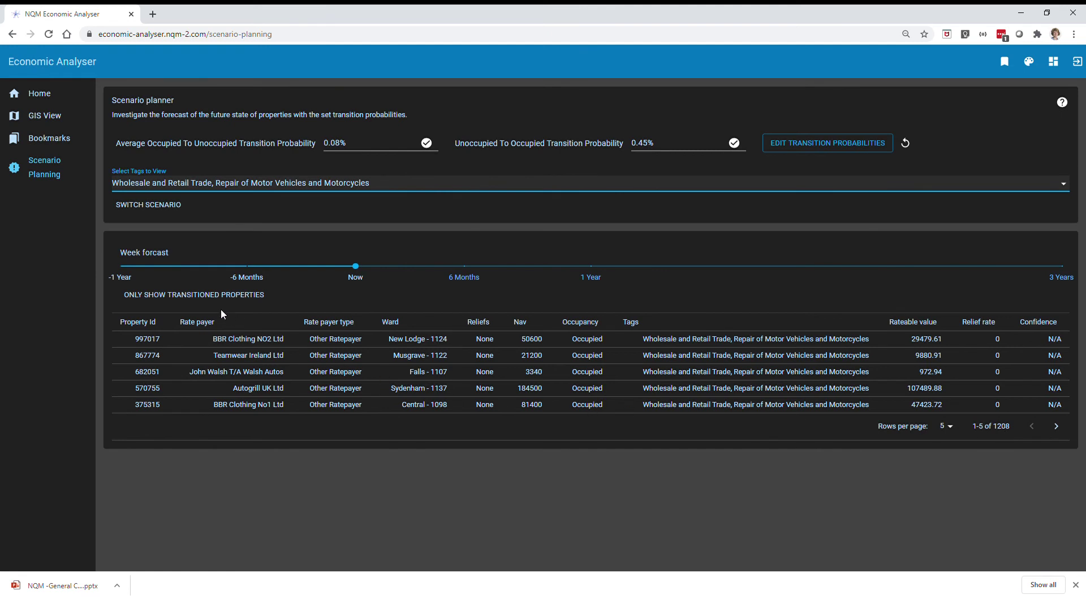
Step: Restrict the forecast table to transitioned properties only and set the week forecast to 1 Year
{"action": "left_click", "coordinate": [180, 298]}
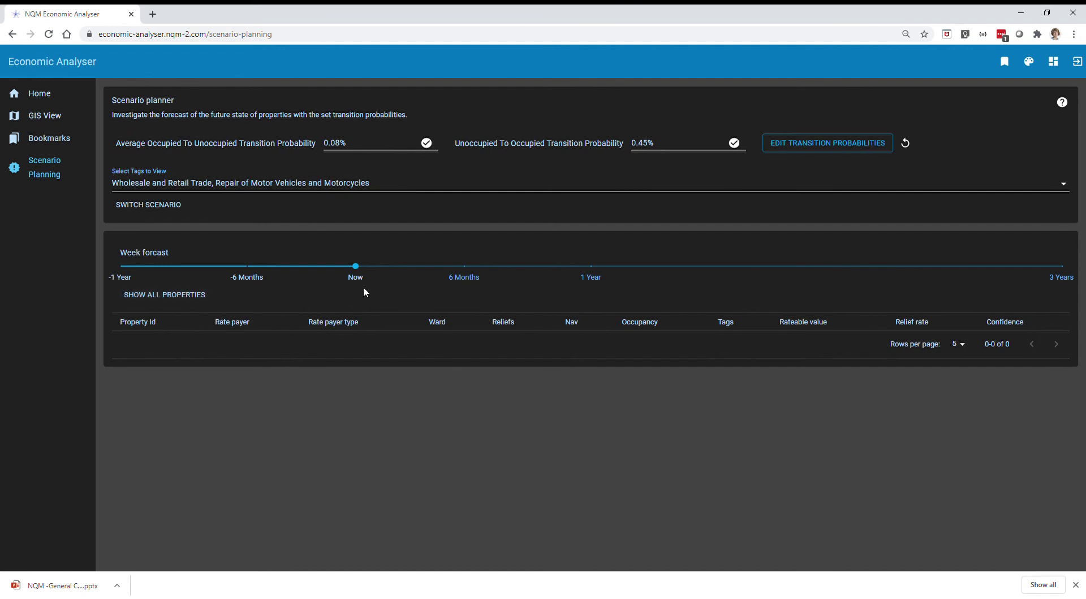
{"action": "mouse_move", "coordinate": [356, 266]}
{"action": "left_click", "coordinate": [598, 272]}
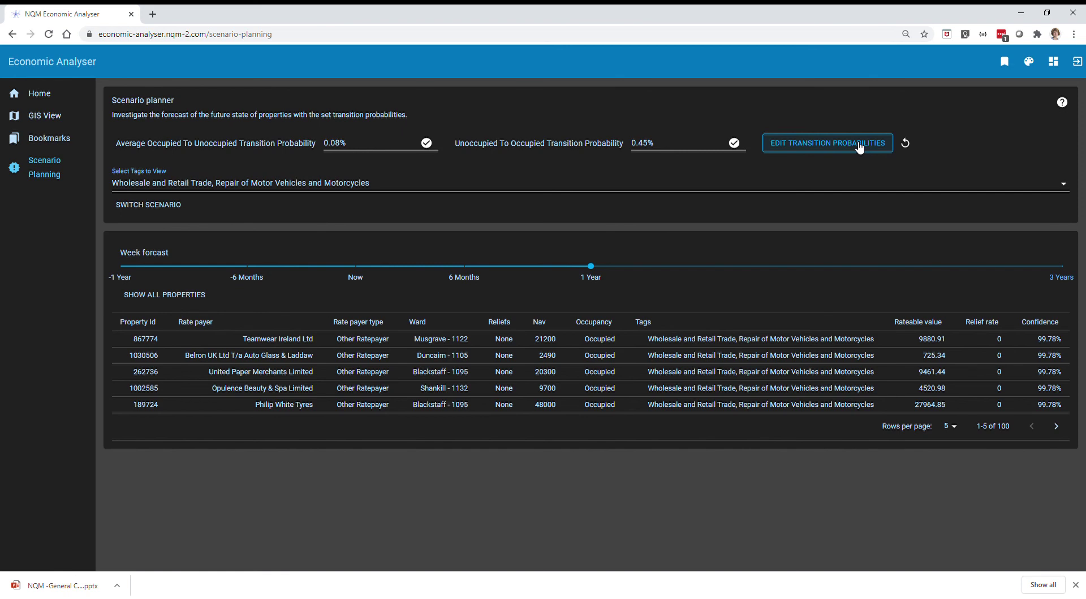
Step: Set the transition probability from Wholesale and Retail Trade to Unoccupied to 10%, and rerun the forecast with the current probabilities
{"action": "left_click", "coordinate": [803, 146]}
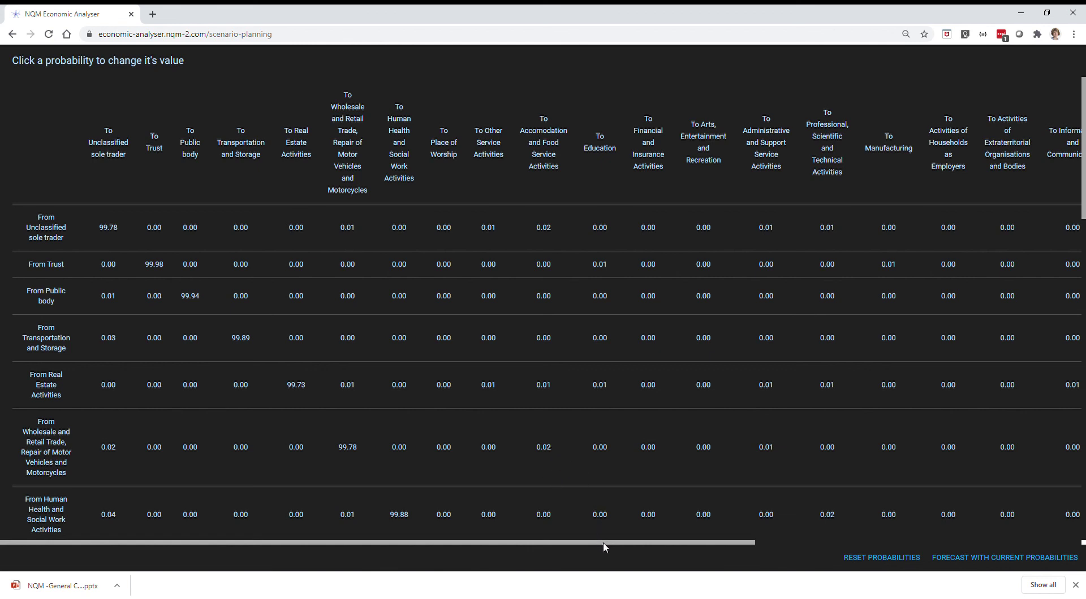
{"action": "left_click_drag", "start_coordinate": [602, 543], "coordinate": [964, 577]}
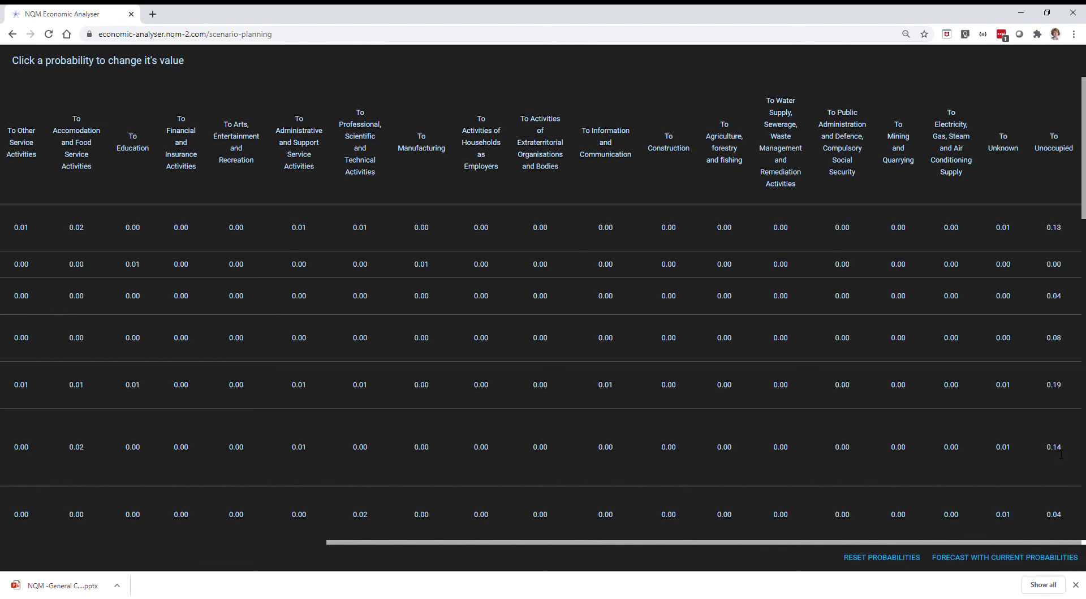
{"action": "left_click", "coordinate": [1053, 449]}
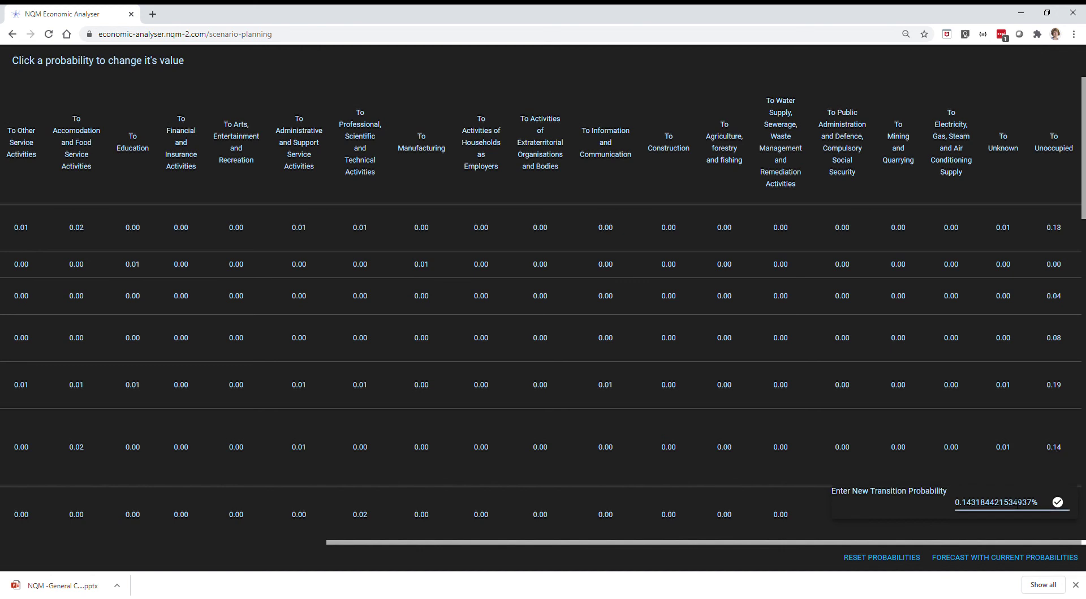
{"action": "left_click", "coordinate": [1016, 502]}
{"action": "type", "text": "10"}
{"action": "left_click_drag", "start_coordinate": [1042, 502], "coordinate": [891, 503]}
{"action": "key", "text": "BackSpace"}
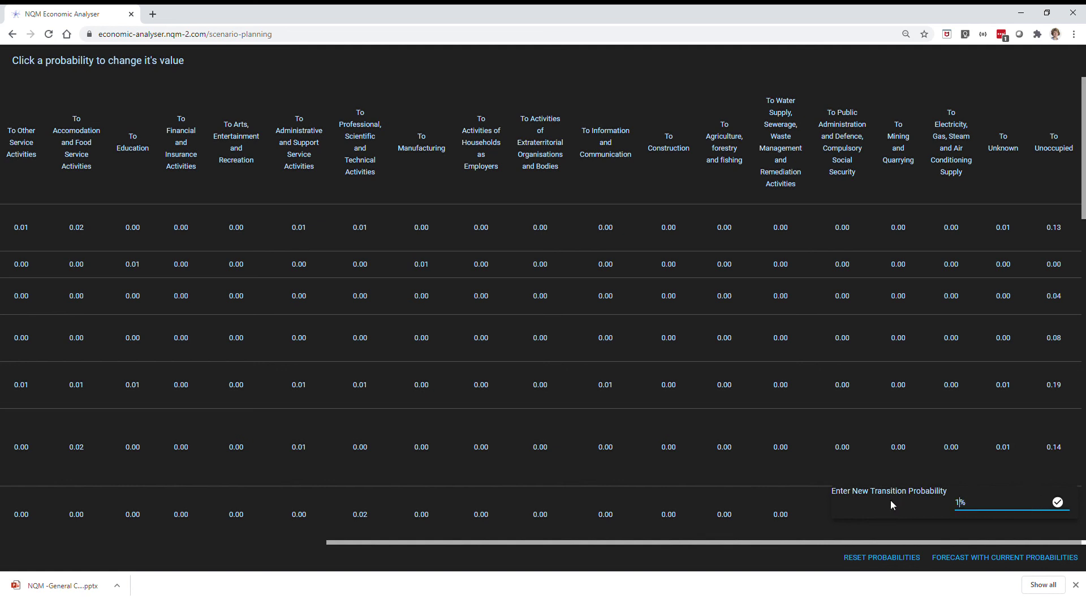
{"action": "type", "text": "10"}
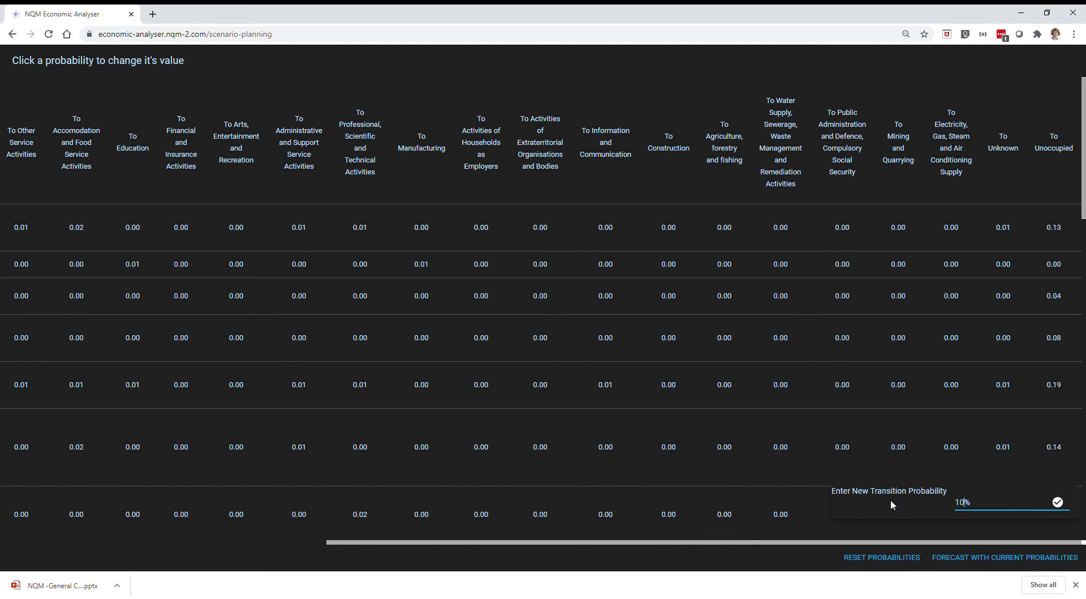
{"action": "left_click", "coordinate": [1057, 503]}
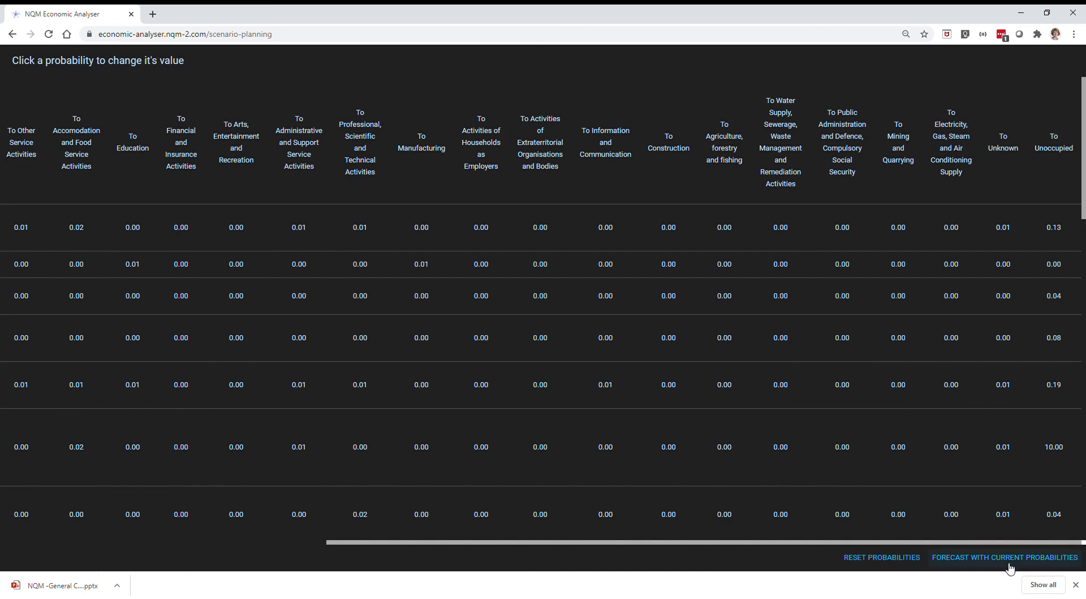
{"action": "left_click", "coordinate": [976, 559]}
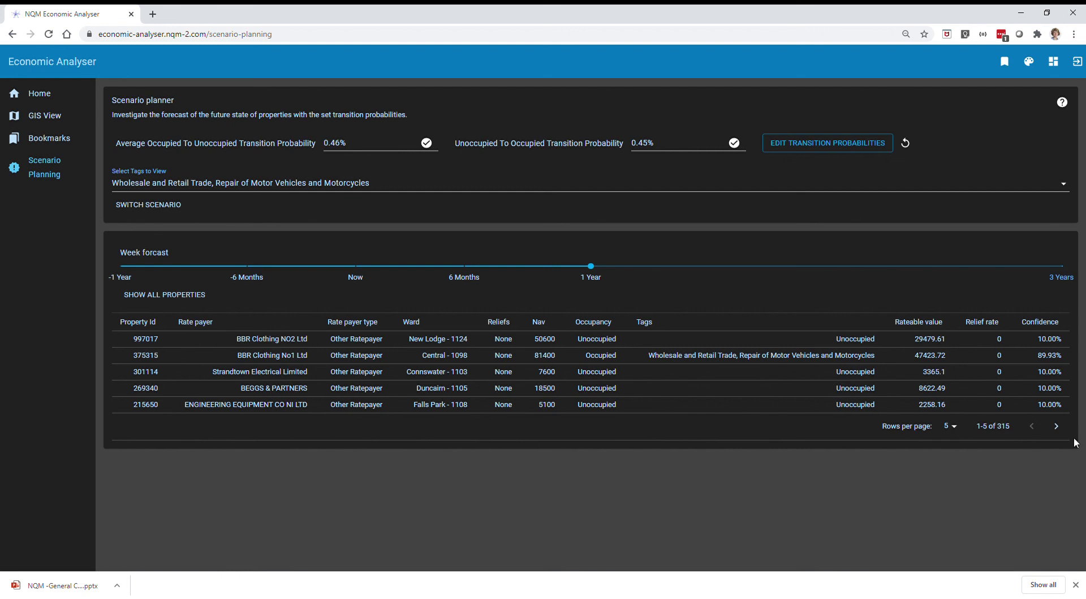
Step: View the second page of forecast transitioned properties and return to the Home dashboard
{"action": "left_click", "coordinate": [1055, 427]}
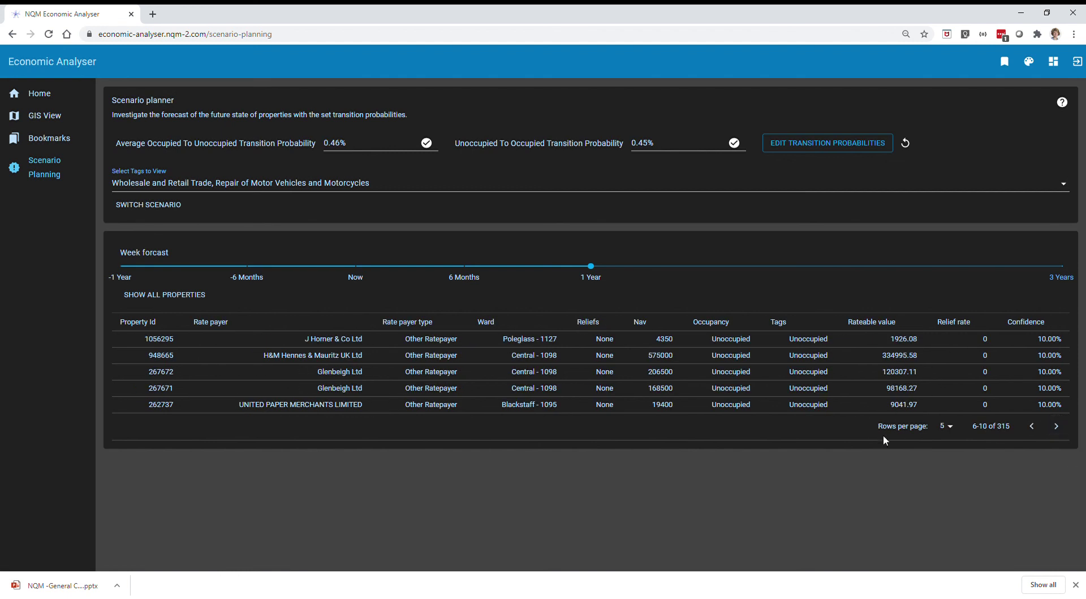
{"action": "left_click", "coordinate": [52, 96]}
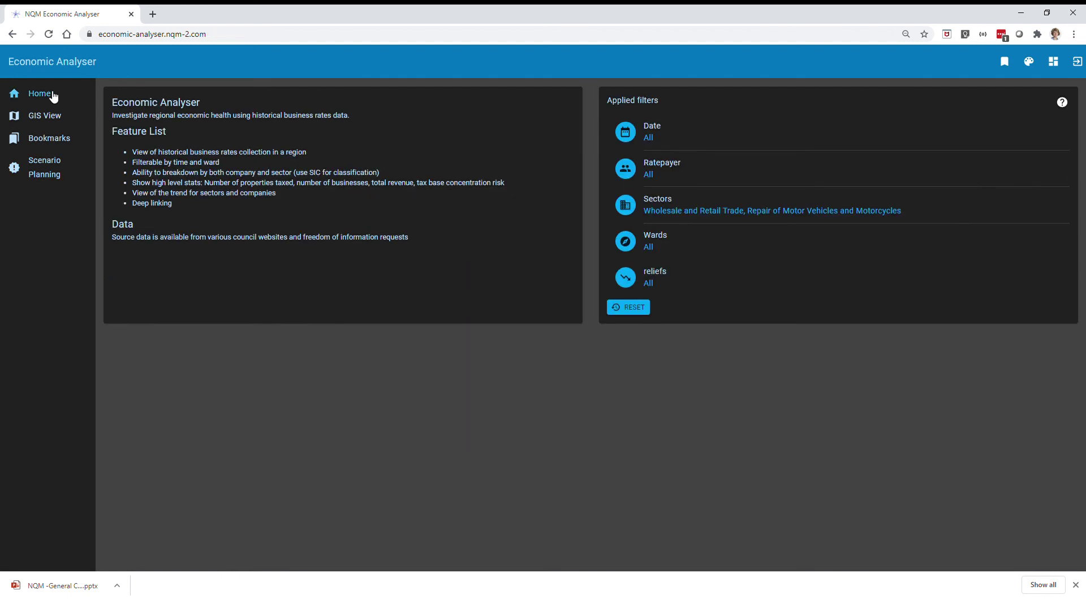